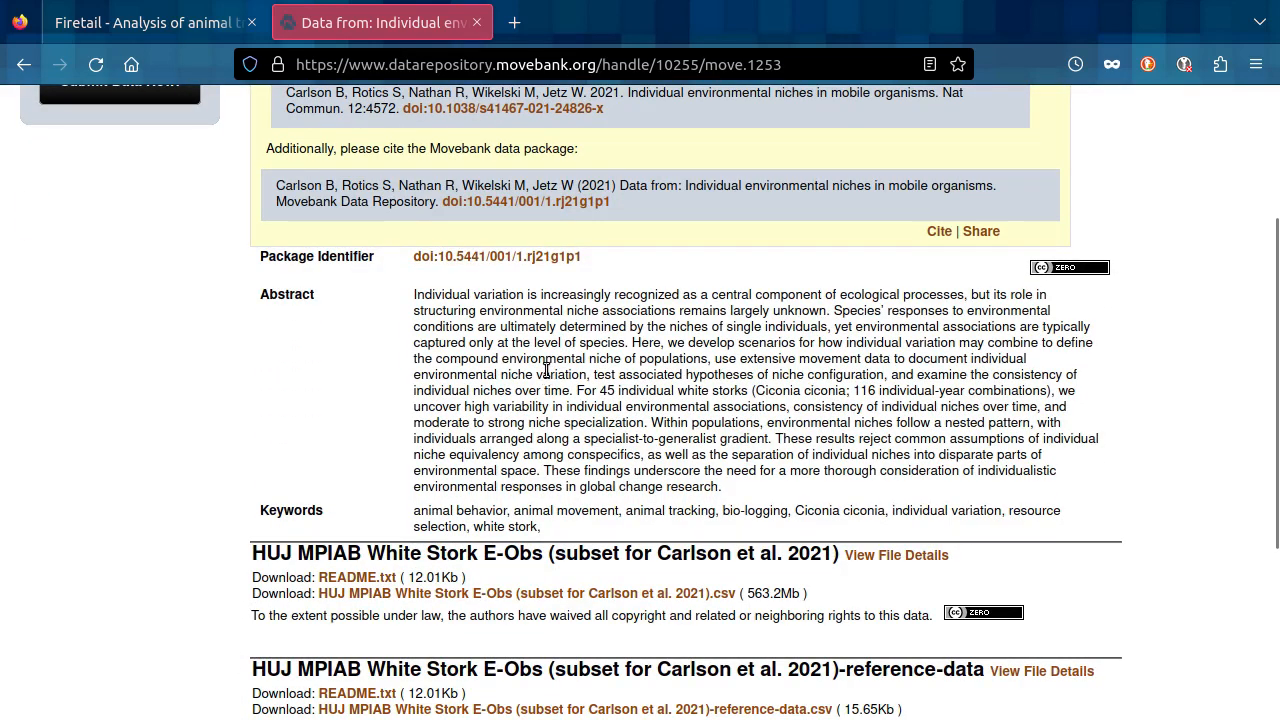
Download the white stork E-Obs tracking data CSV and the matching reference-data CSV from the Movebank data package page.
scroll(546, 370, down, 3)
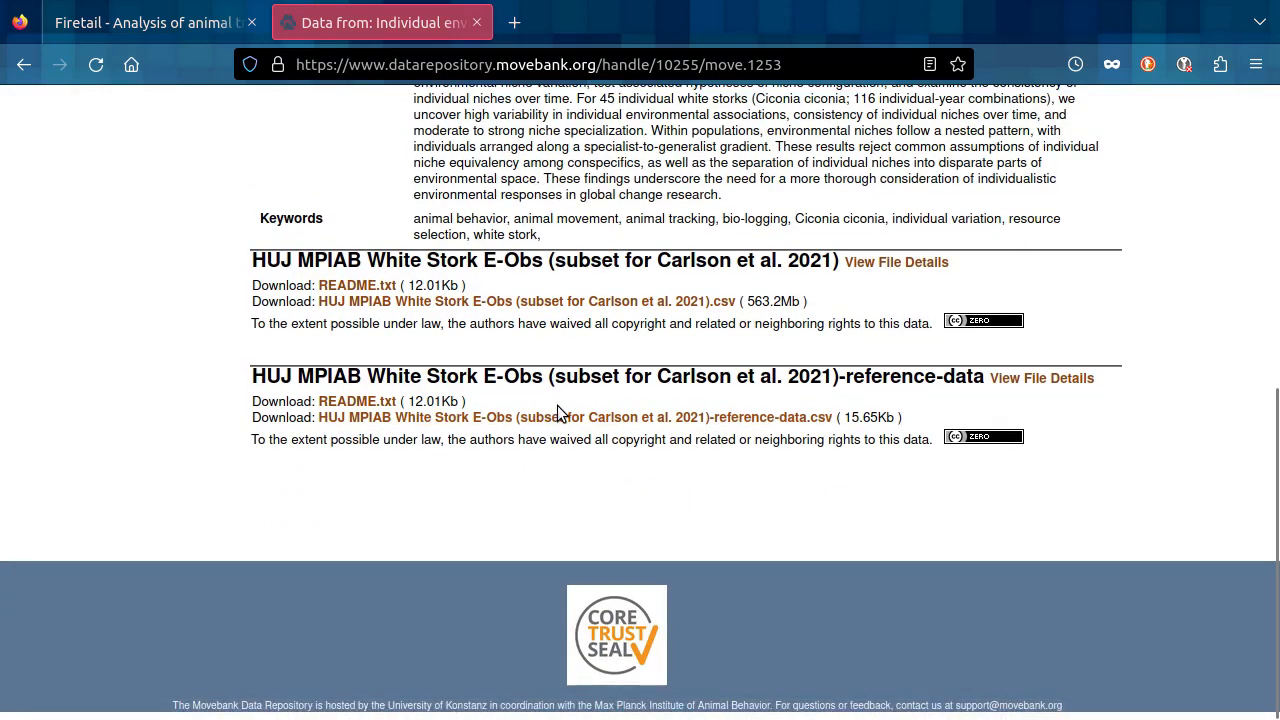
click(601, 306)
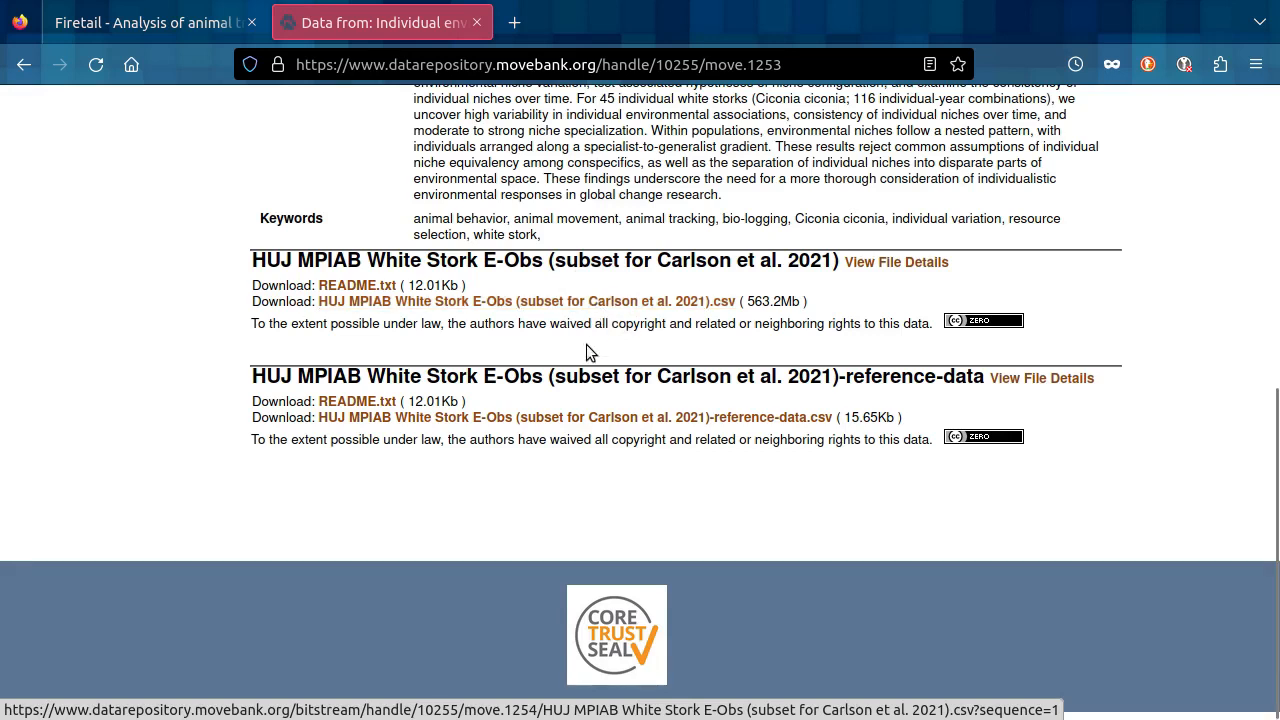
click(563, 425)
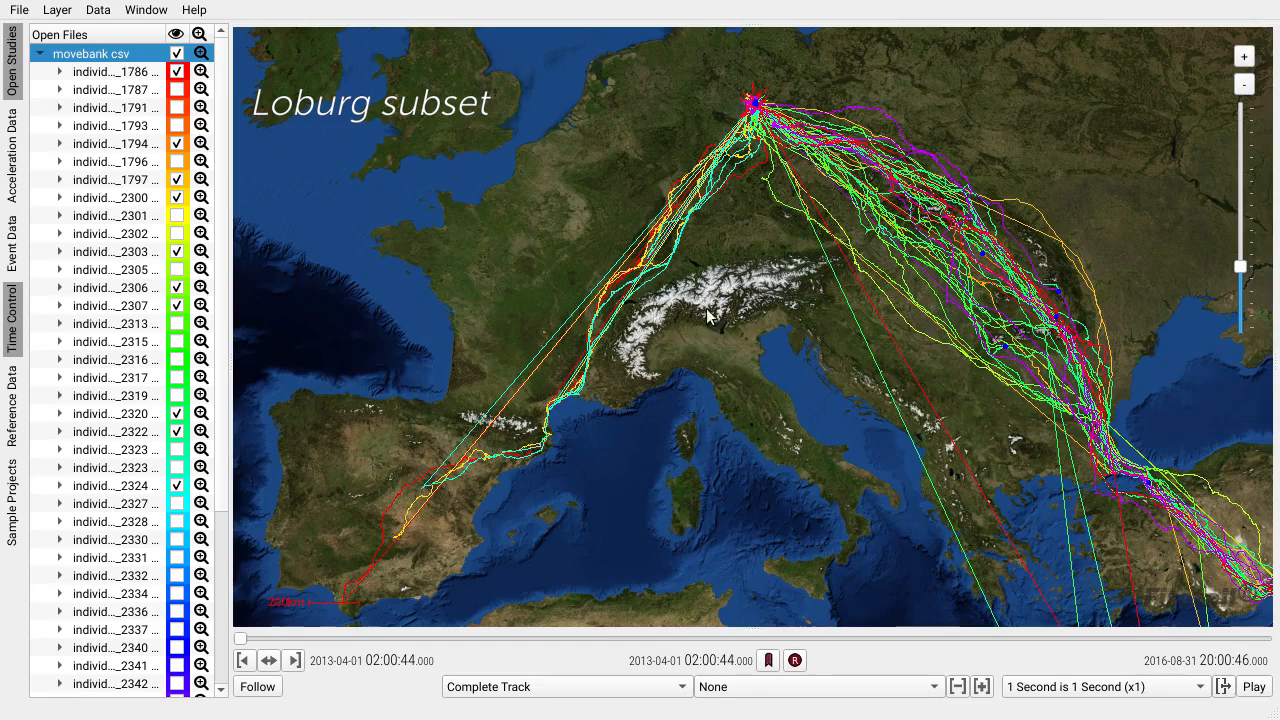
In Firetail, move the current time to about 20 October 2013 and limit the displayed track length to 3 Days.
drag(837, 295, 771, 287)
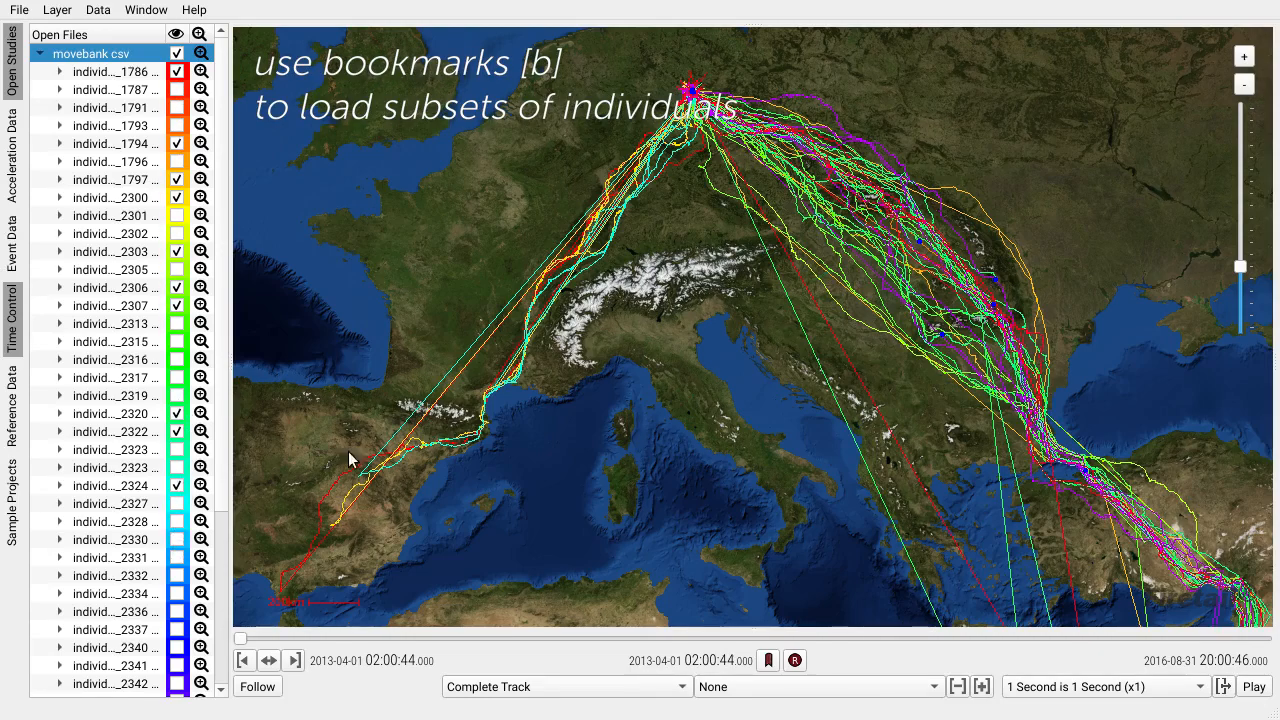
drag(661, 212, 681, 256)
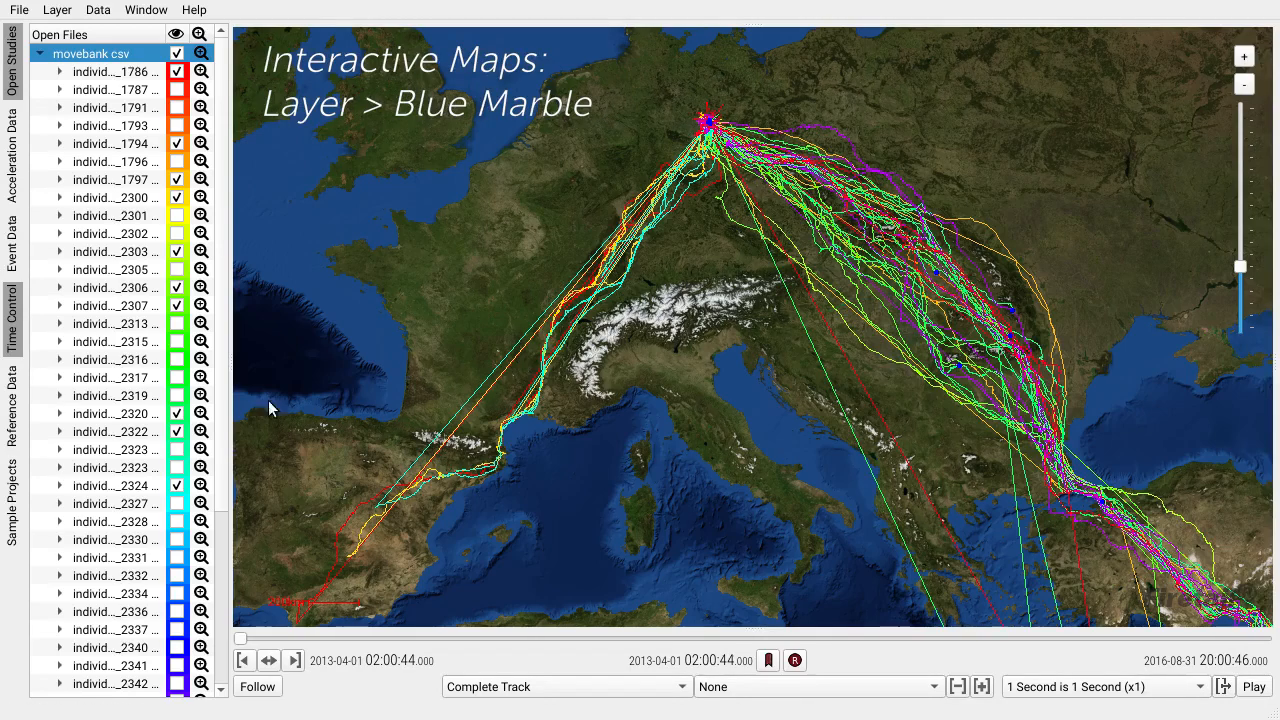
drag(792, 357, 826, 341)
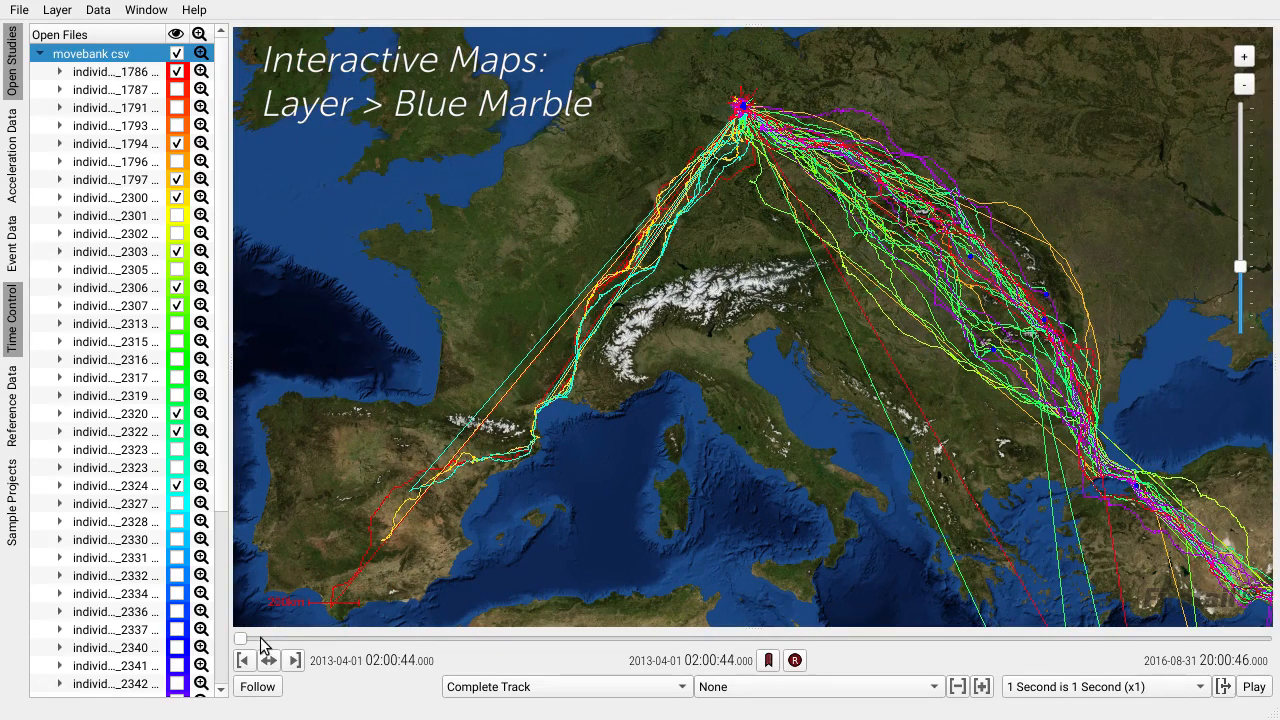
drag(240, 636, 408, 630)
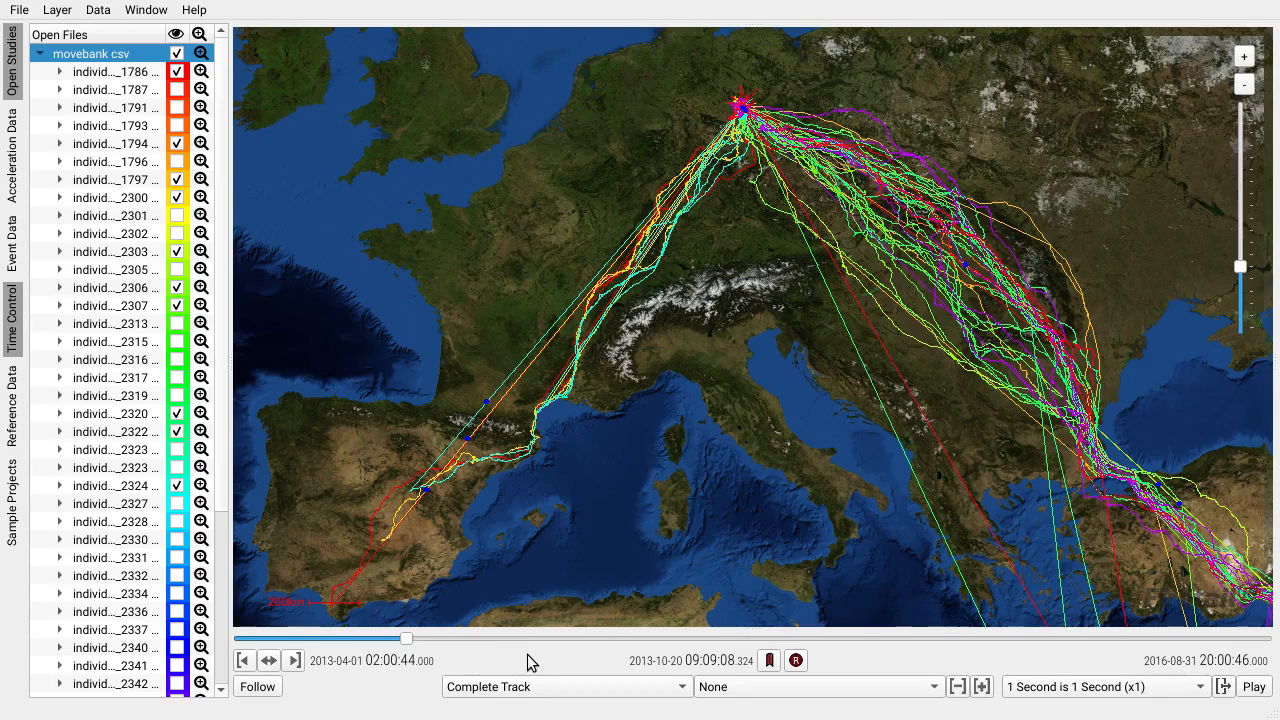
click(537, 688)
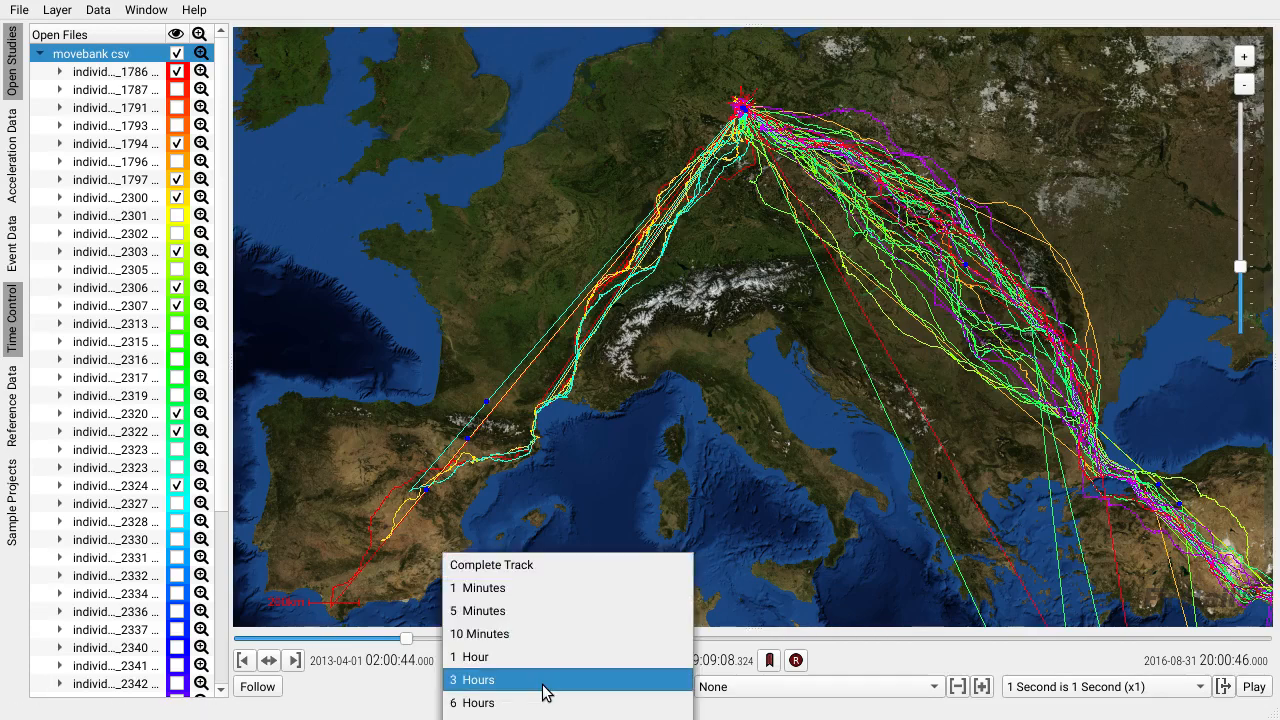
click(502, 718)
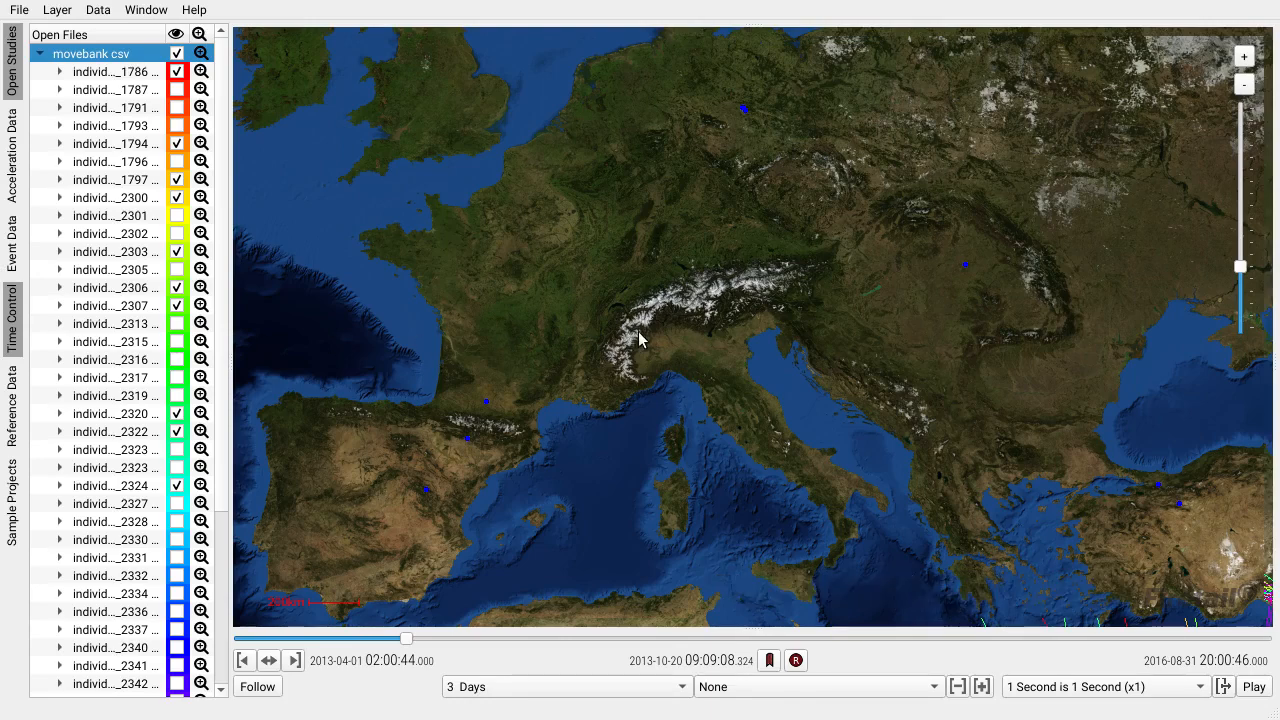
Bracket the analysis interval to the Week around 7 August 2013 and advance the current time to about 9 August.
drag(407, 639, 346, 638)
click(751, 688)
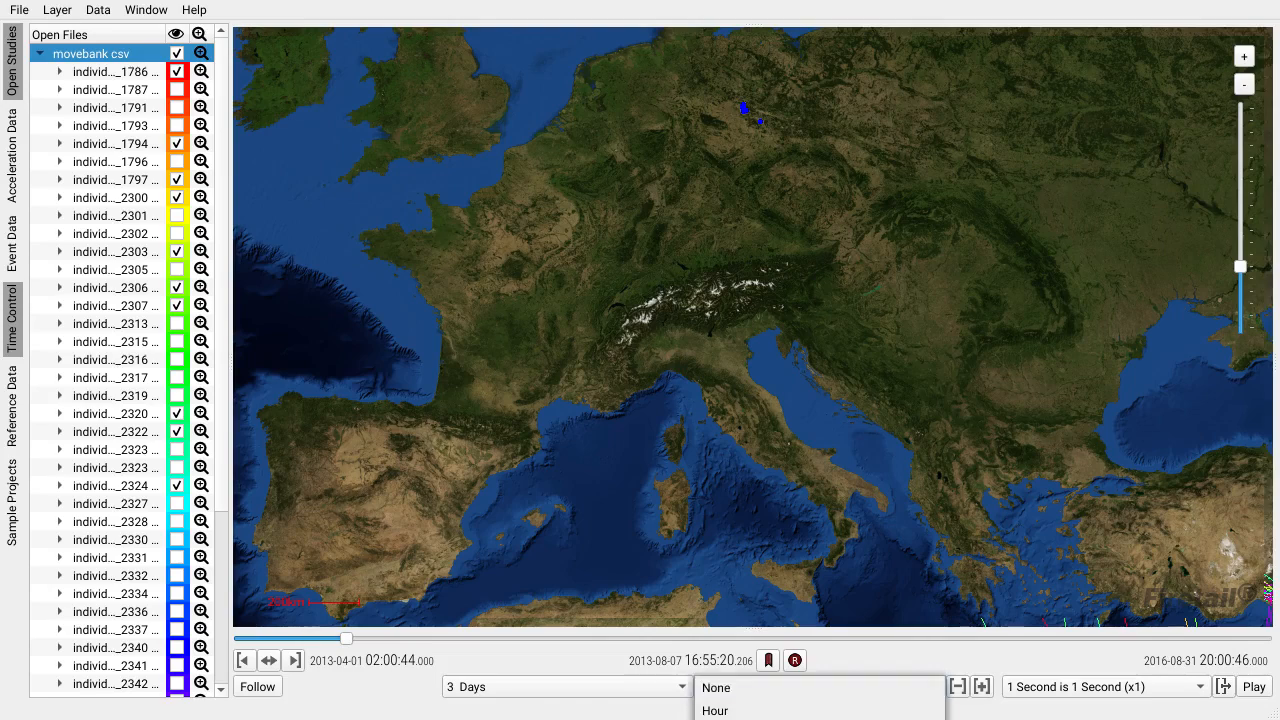
click(750, 718)
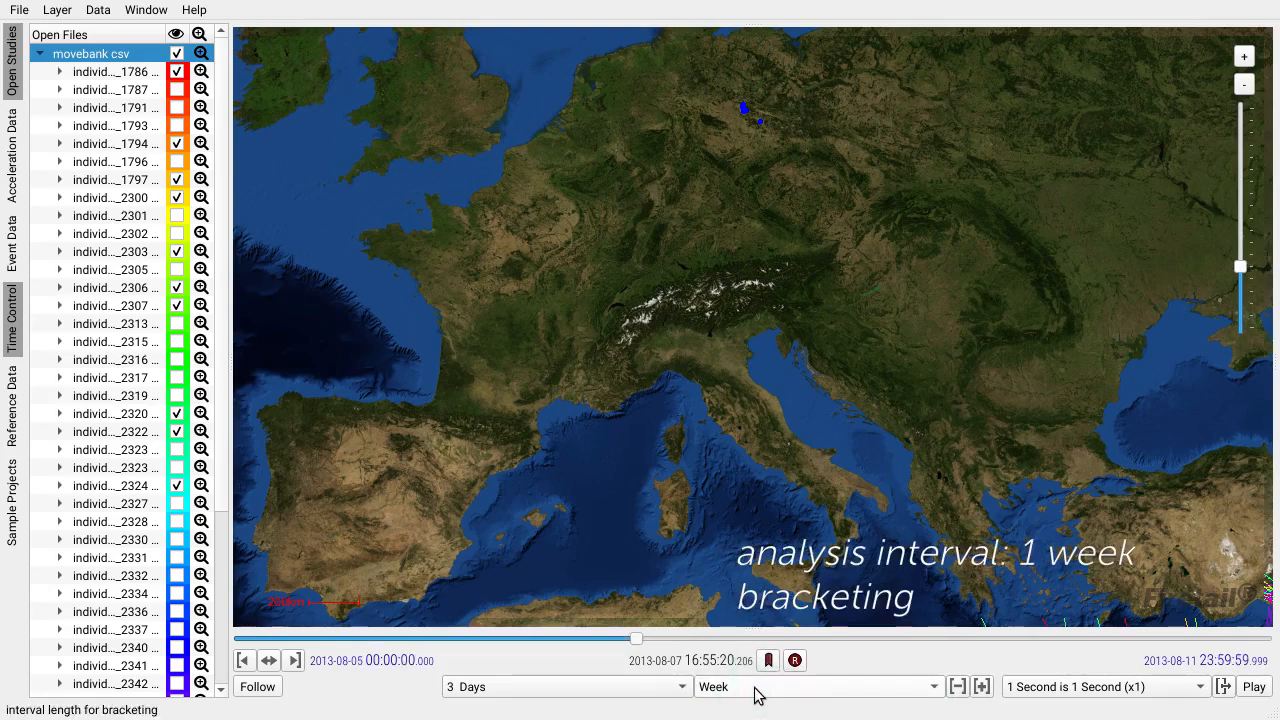
drag(637, 646, 945, 610)
drag(746, 286, 757, 374)
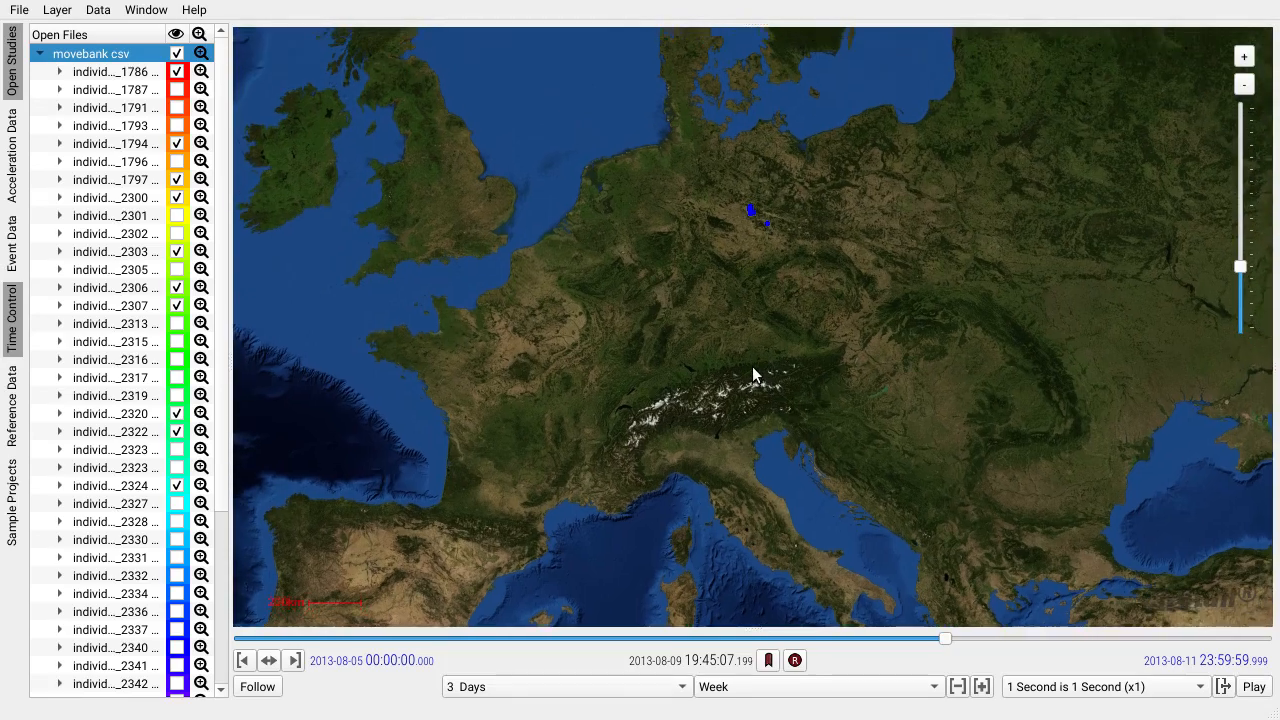
Step the weekly bracket back to the week starting 24 June 2013.
click(958, 690)
click(960, 687)
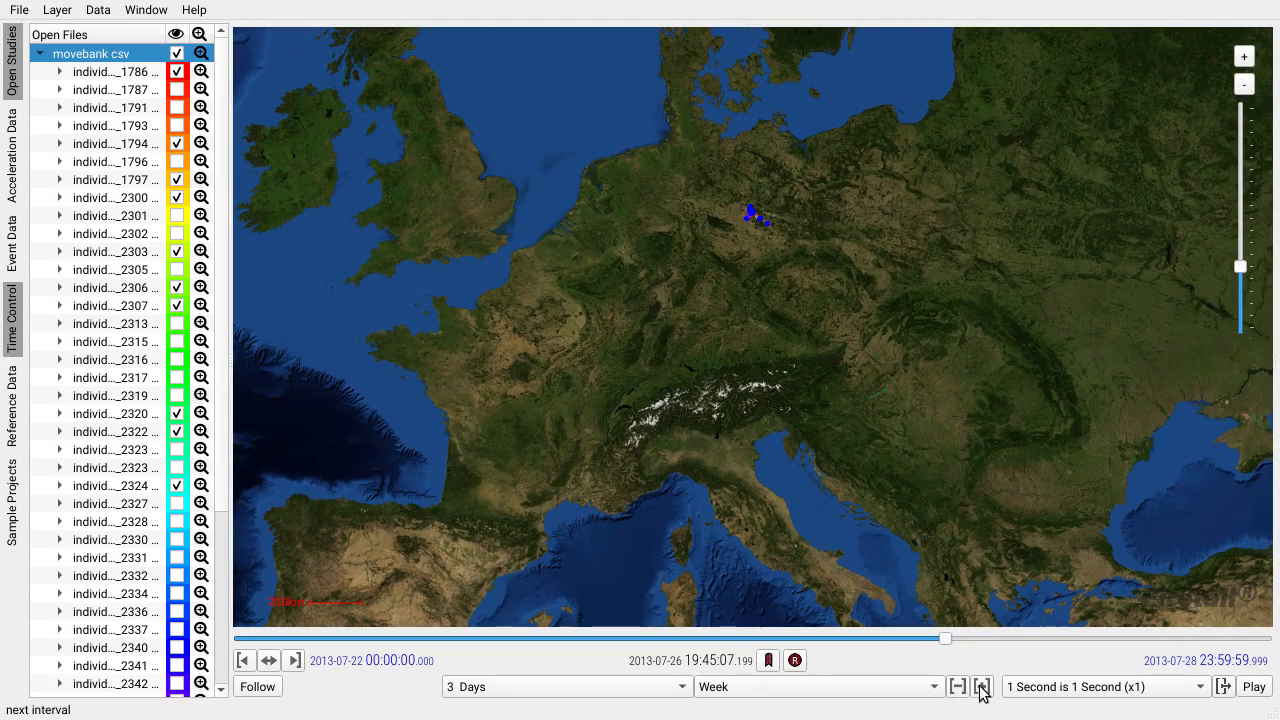
click(960, 687)
click(960, 687)
click(960, 687)
click(960, 687)
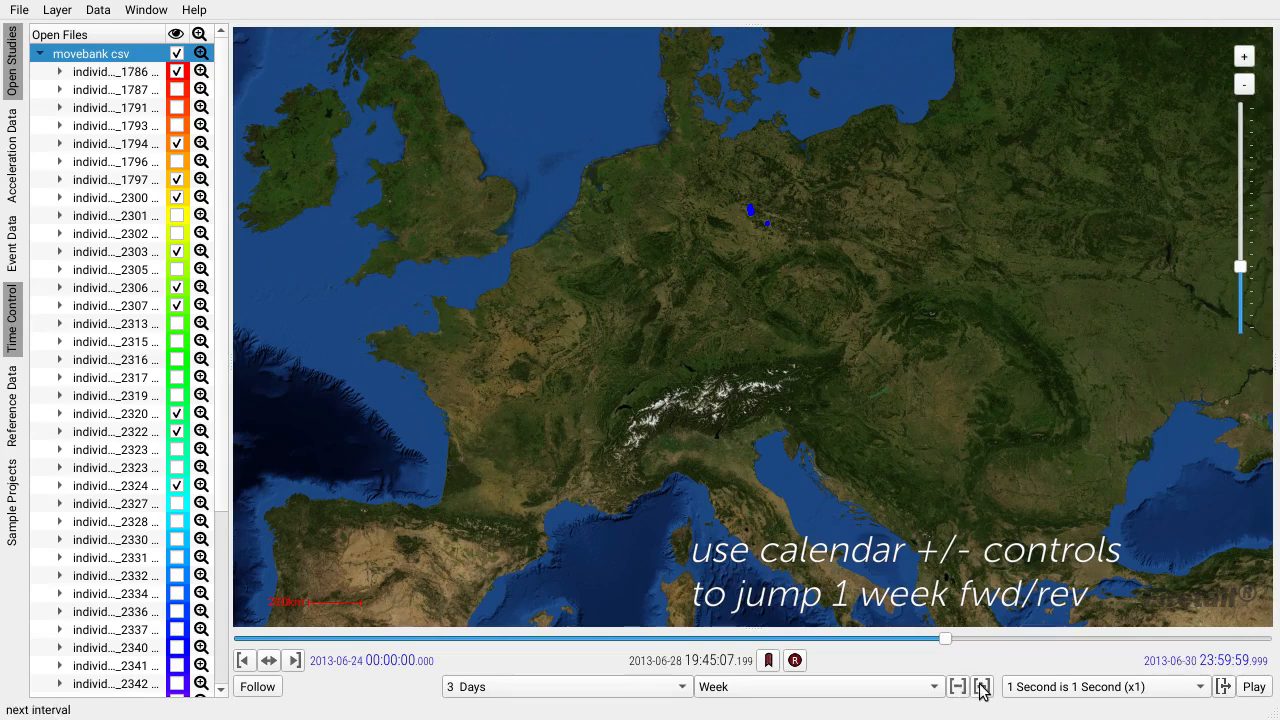
Move the weekly bracket to 12–18 August 2013 and set the current time to about 17:00 on 14 August.
click(982, 688)
click(982, 688)
click(982, 688)
click(982, 688)
click(982, 688)
click(982, 688)
click(983, 689)
click(983, 689)
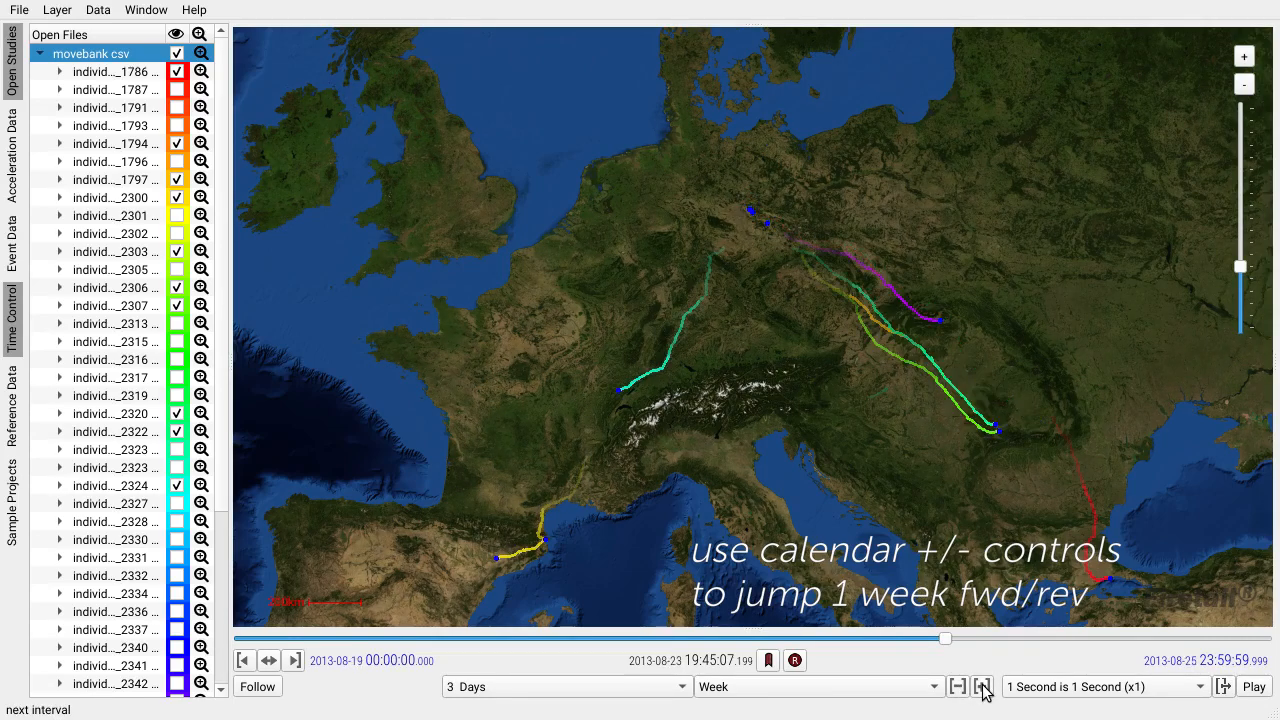
click(958, 688)
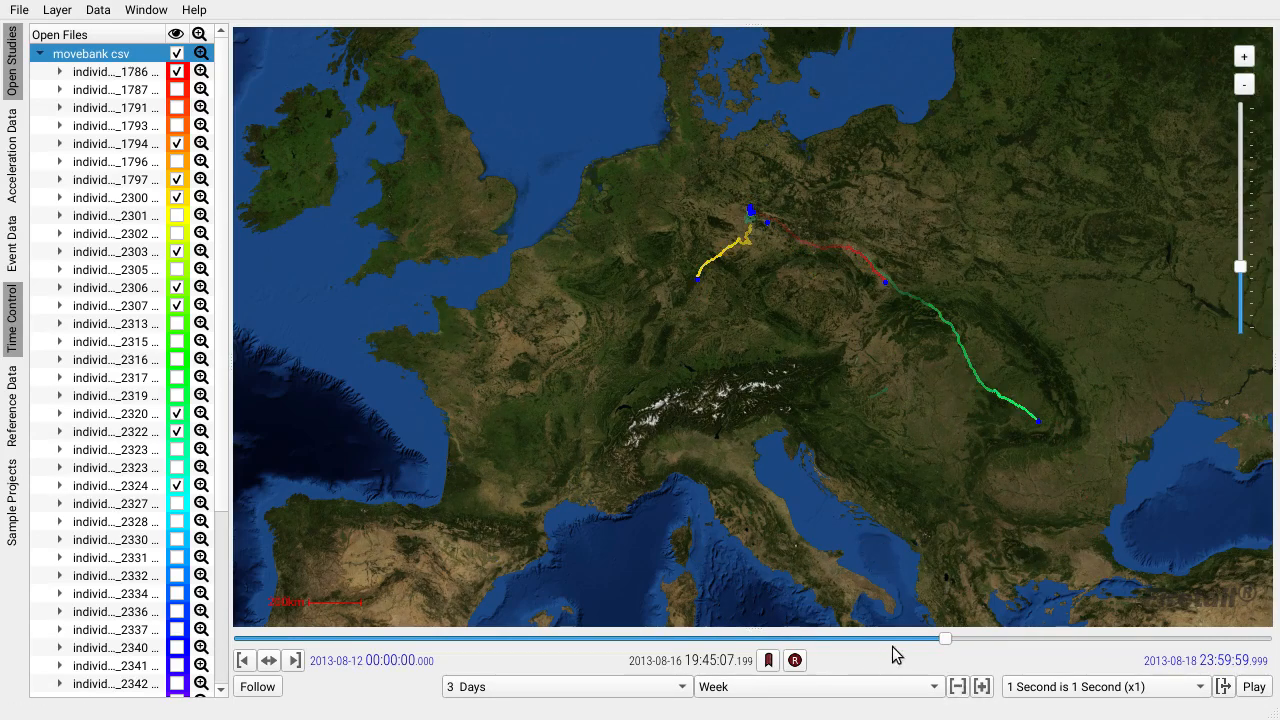
drag(946, 640, 636, 645)
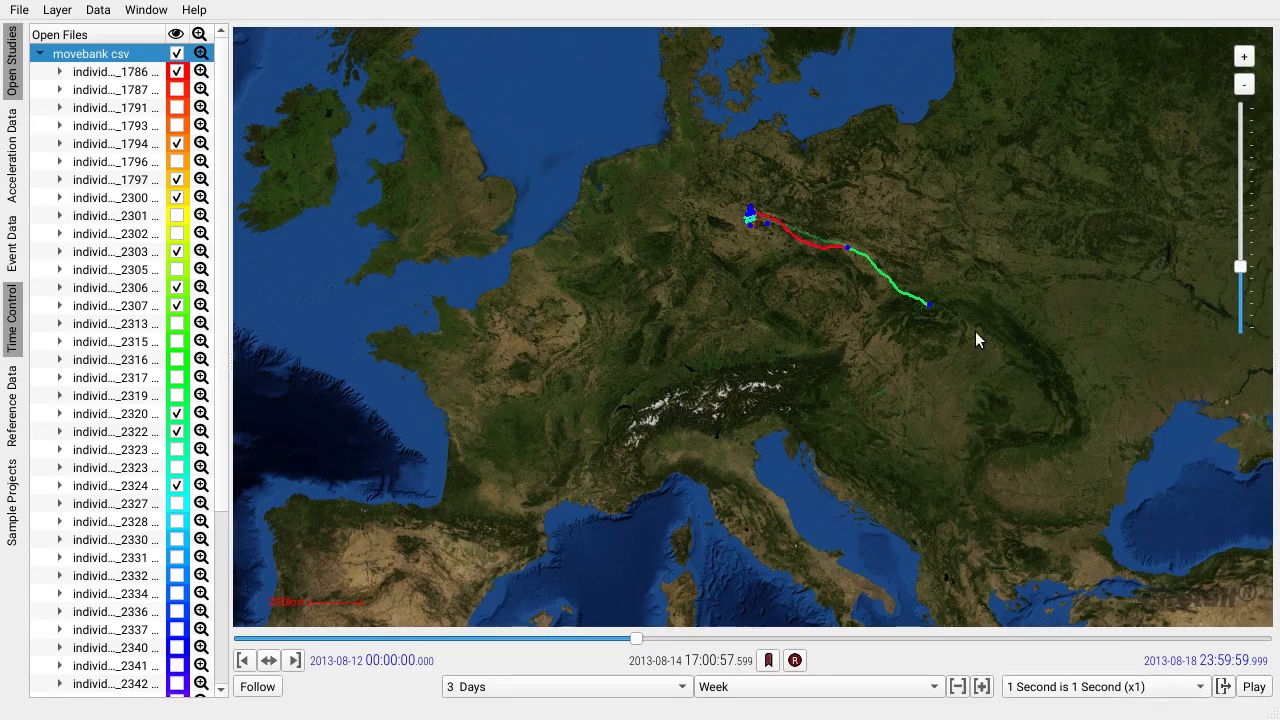
Set the replay speed for the bracketed week to 180 Seconds Duration.
drag(975, 331, 936, 337)
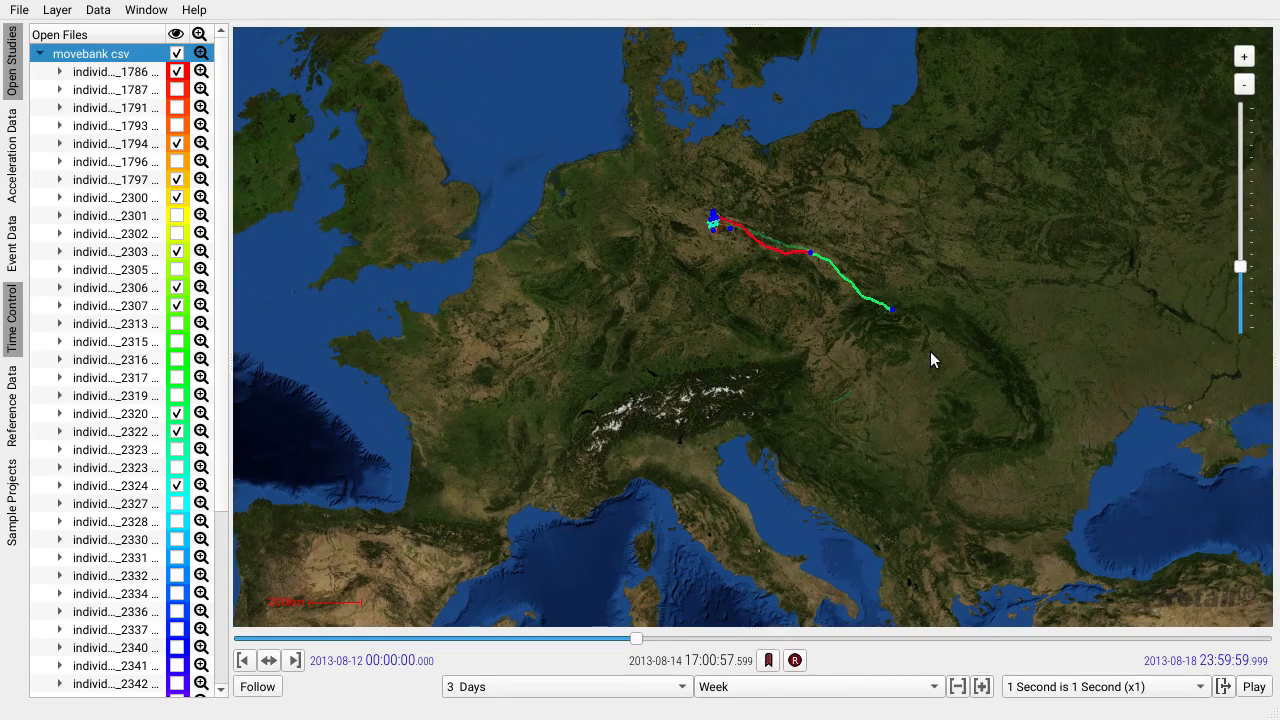
click(1114, 686)
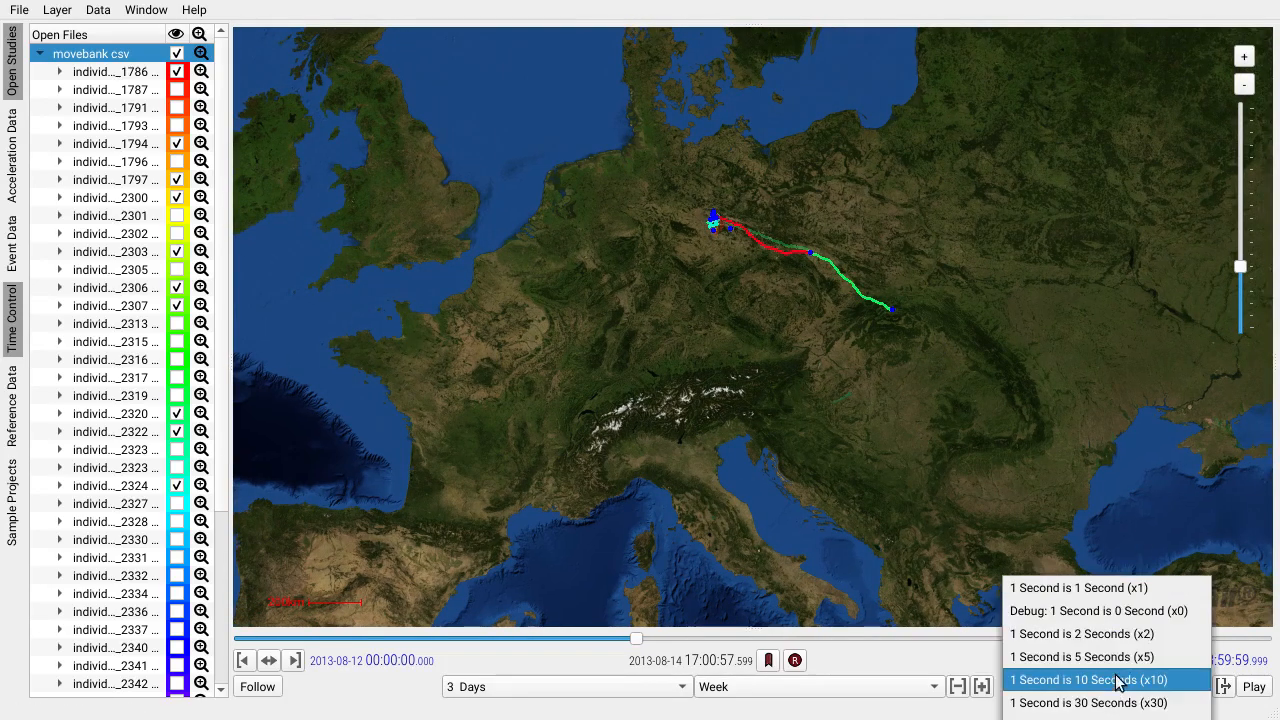
click(1100, 717)
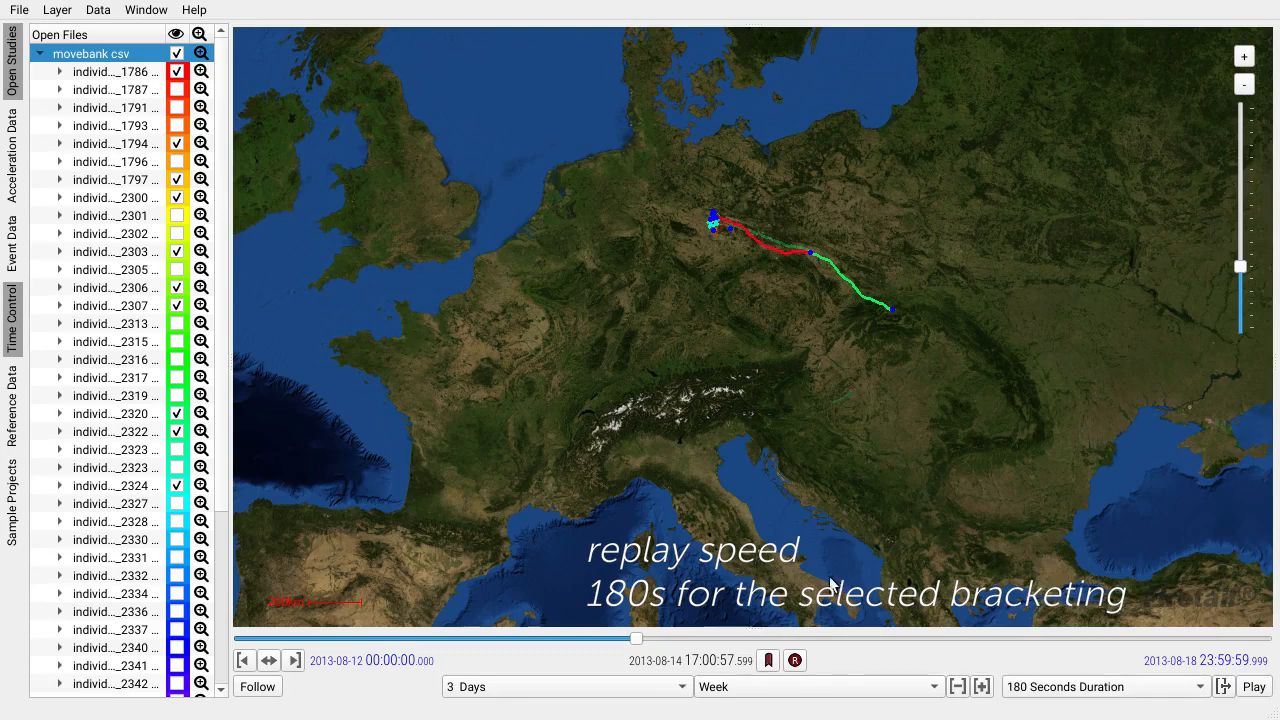
Replay the tracks briefly from about 05:30 on 12 August 2013, stopping at about 08:27.
drag(637, 645, 271, 637)
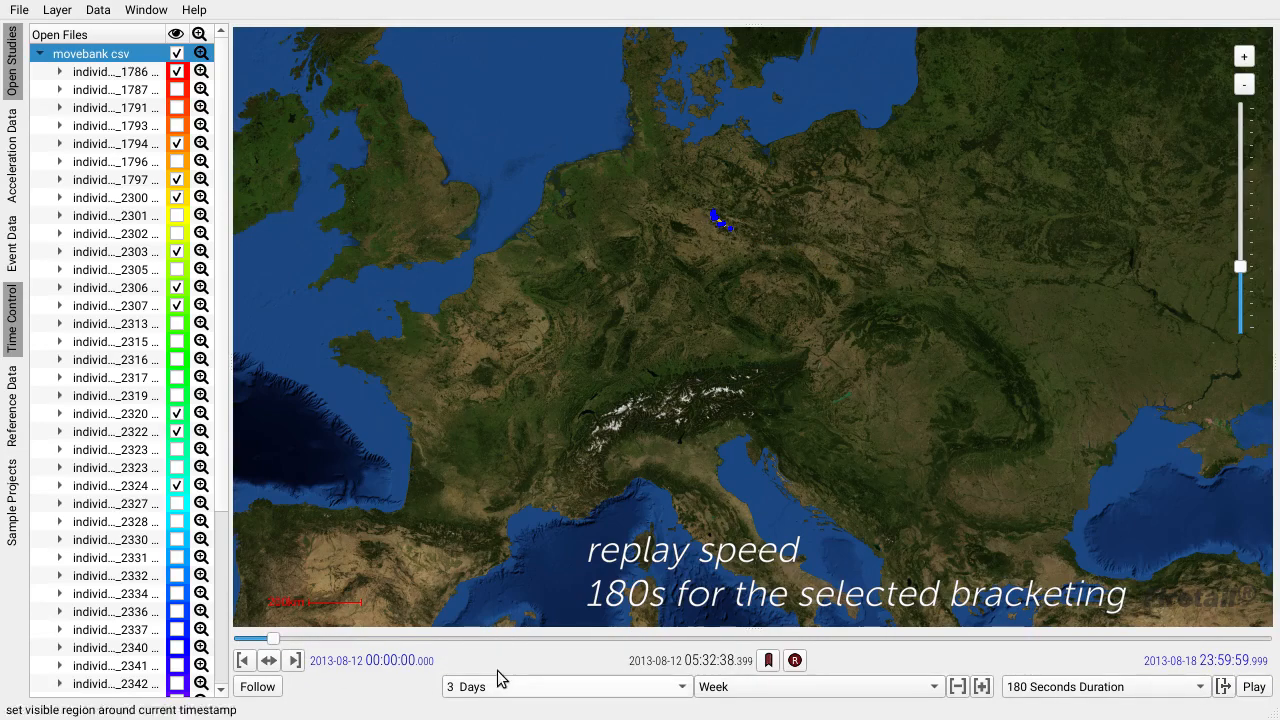
click(1252, 688)
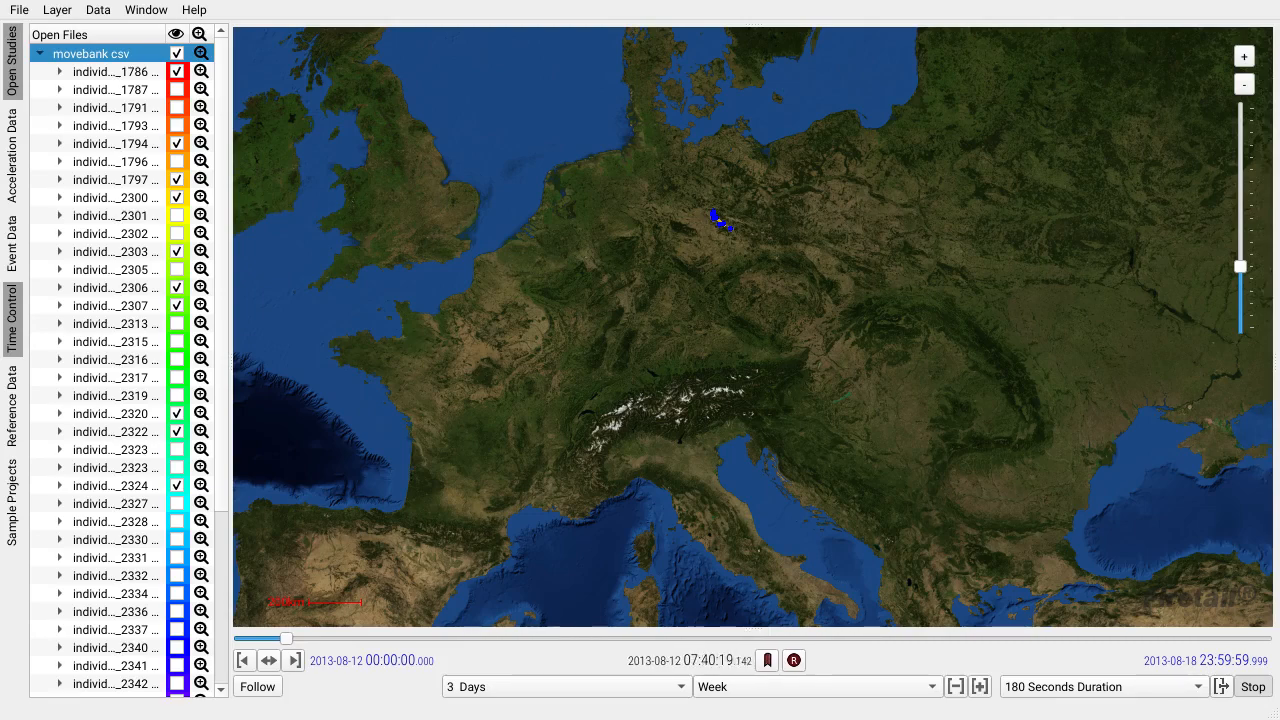
click(1257, 688)
Compute a Kernel Density Map for the selected storks at preview resolution with Live Update on, keeping its settings window clear of the tracks.
scroll(750, 231, up, 2)
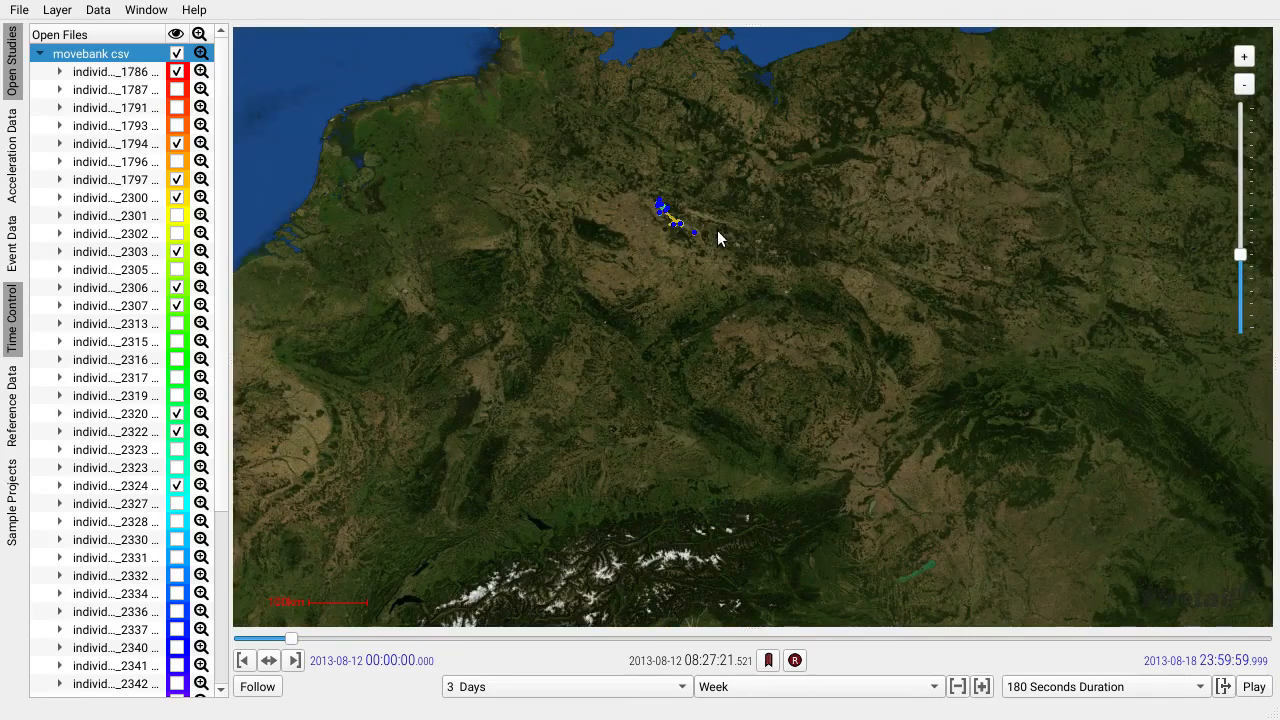
scroll(672, 248, up, 1)
scroll(688, 300, up, 1)
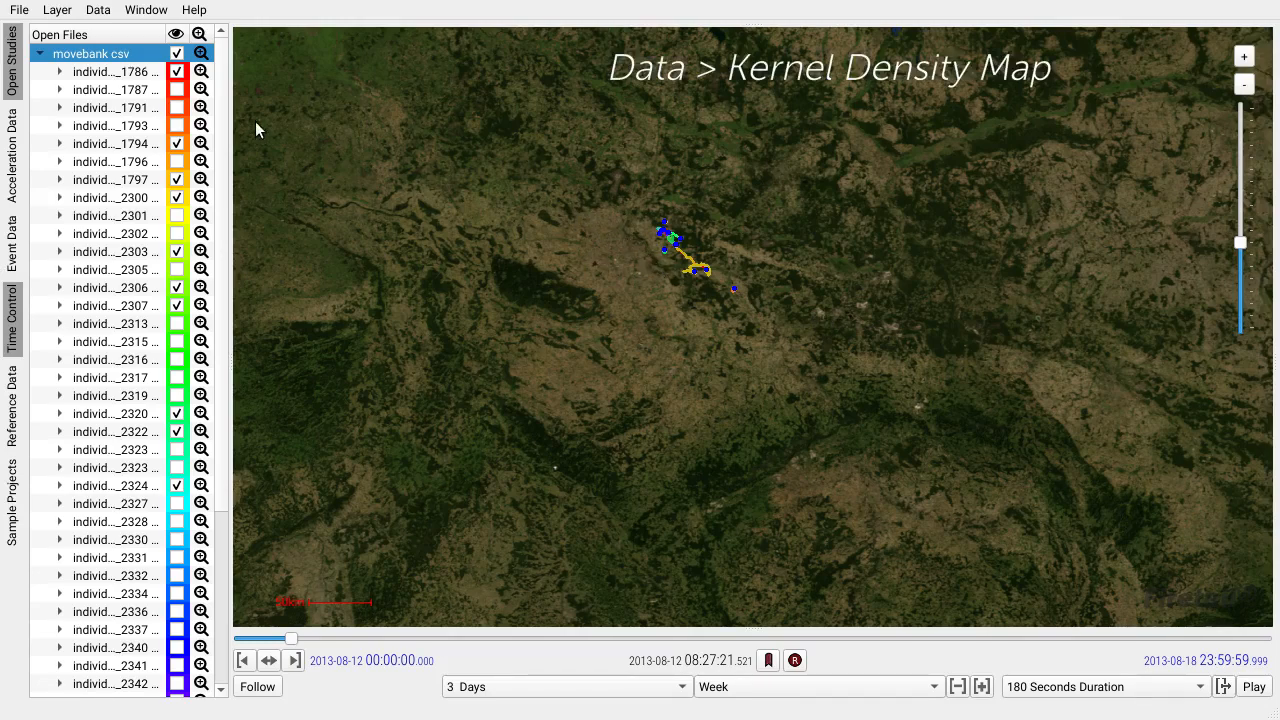
click(100, 12)
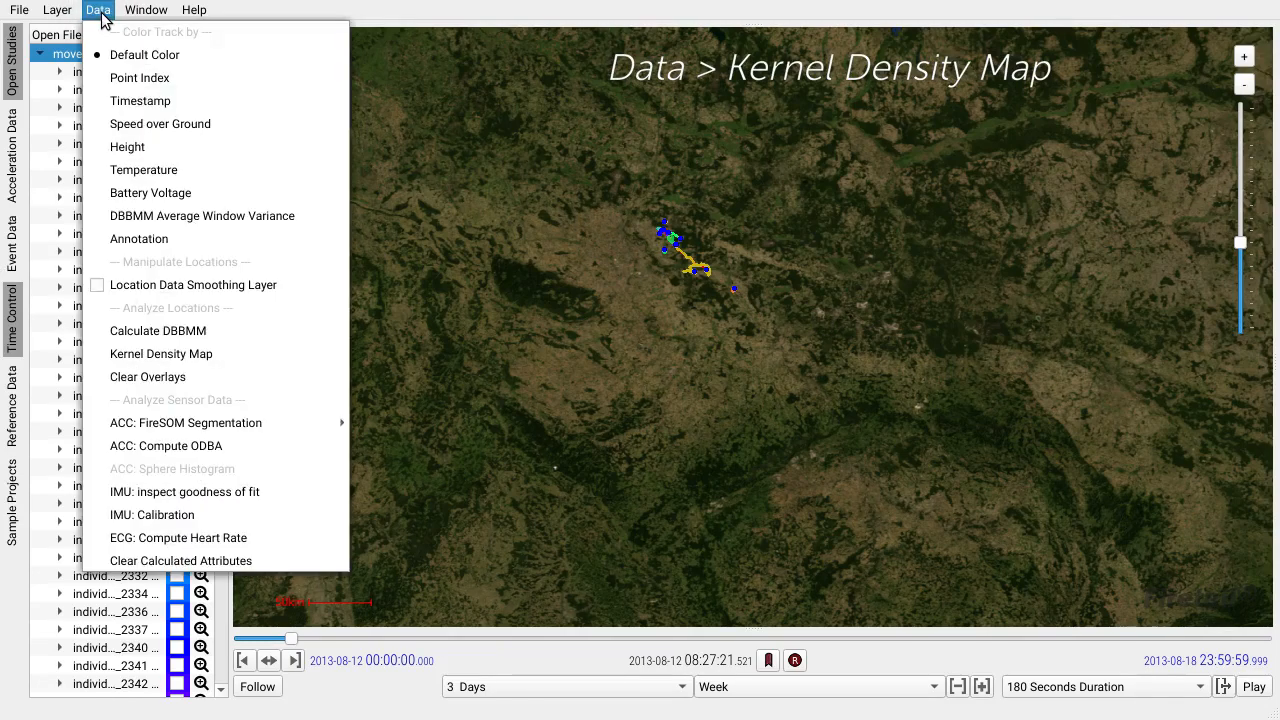
click(231, 354)
drag(506, 118, 1105, 80)
right_click(1096, 98)
click(1137, 216)
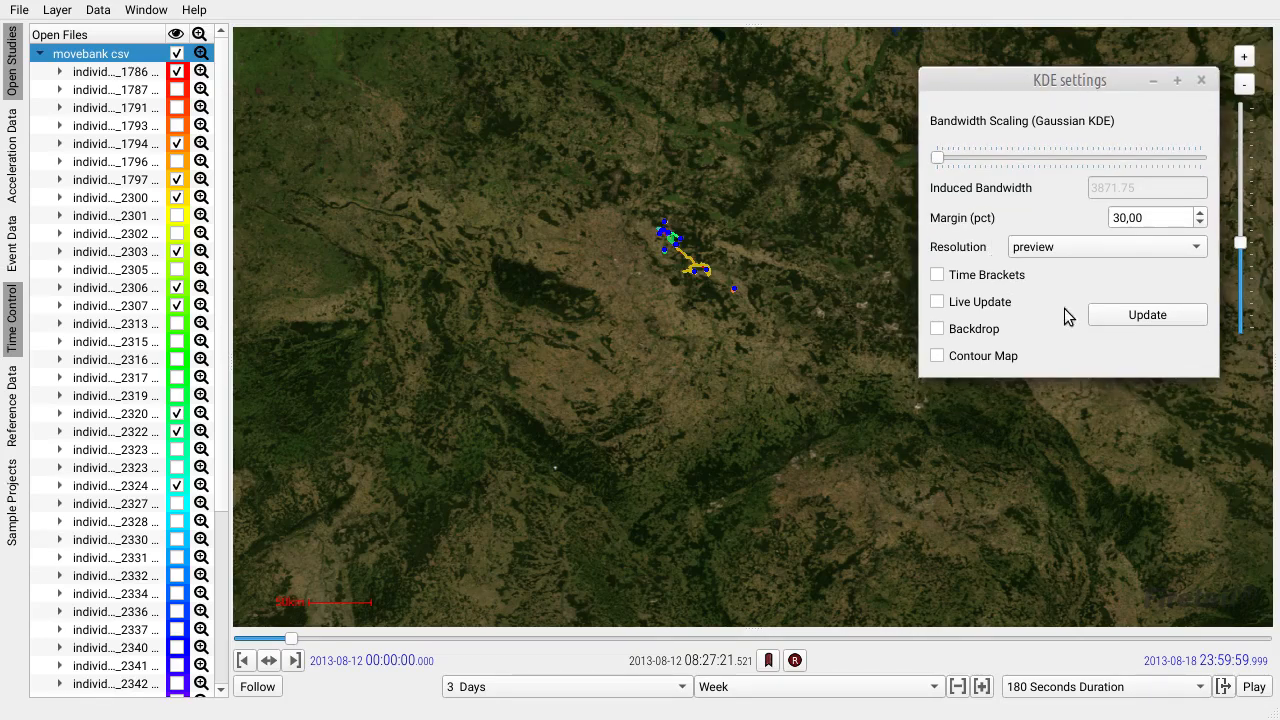
click(1152, 320)
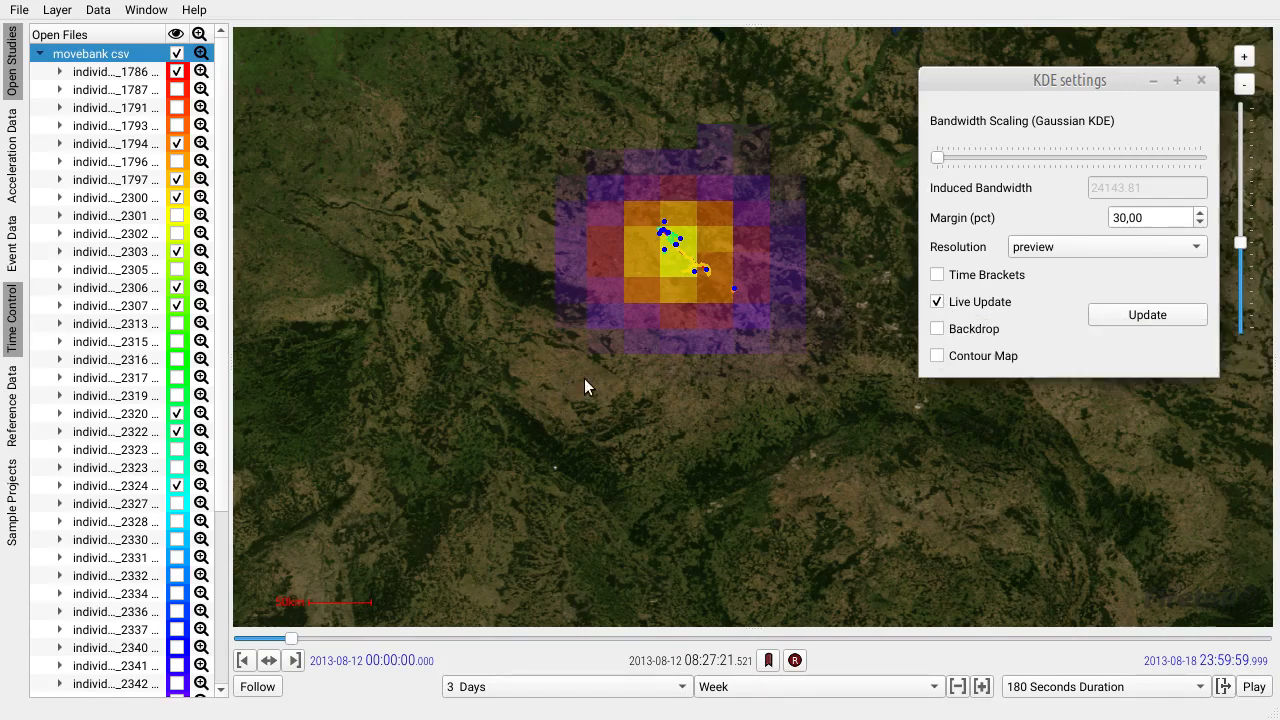
Display the kernel density as a Contour Map and set its resolution to good.
scroll(584, 378, down, 2)
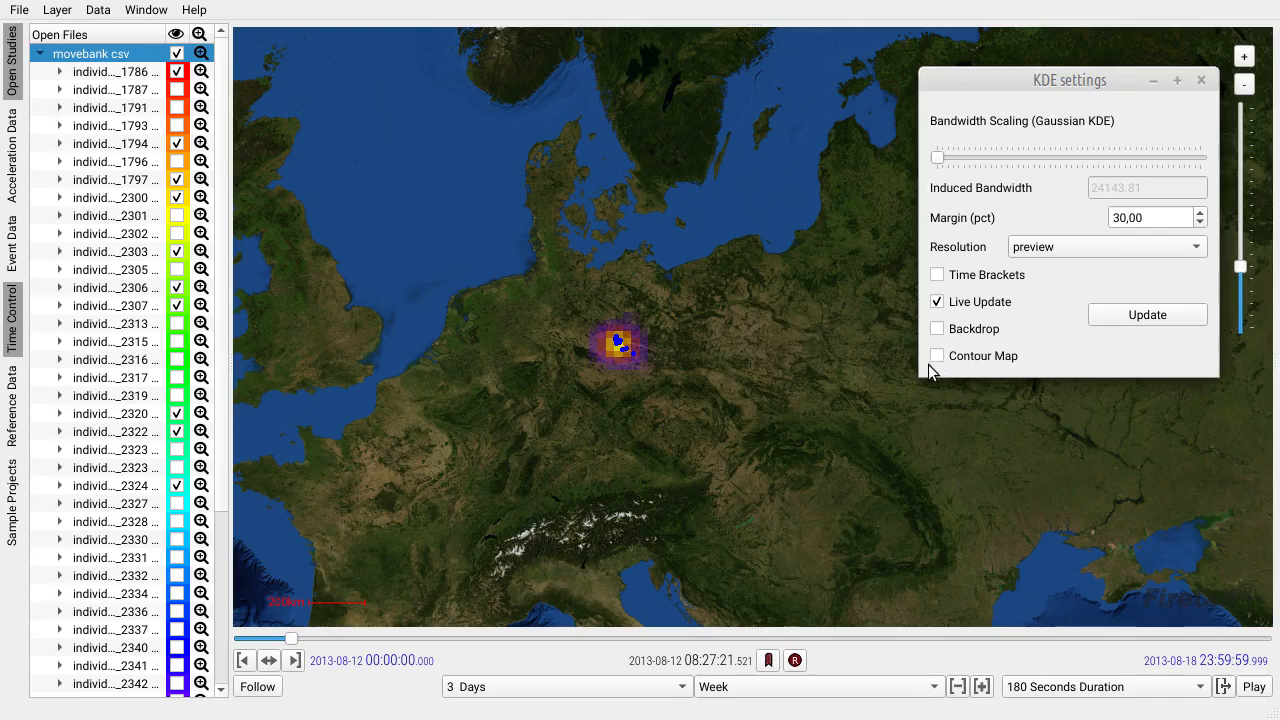
click(938, 357)
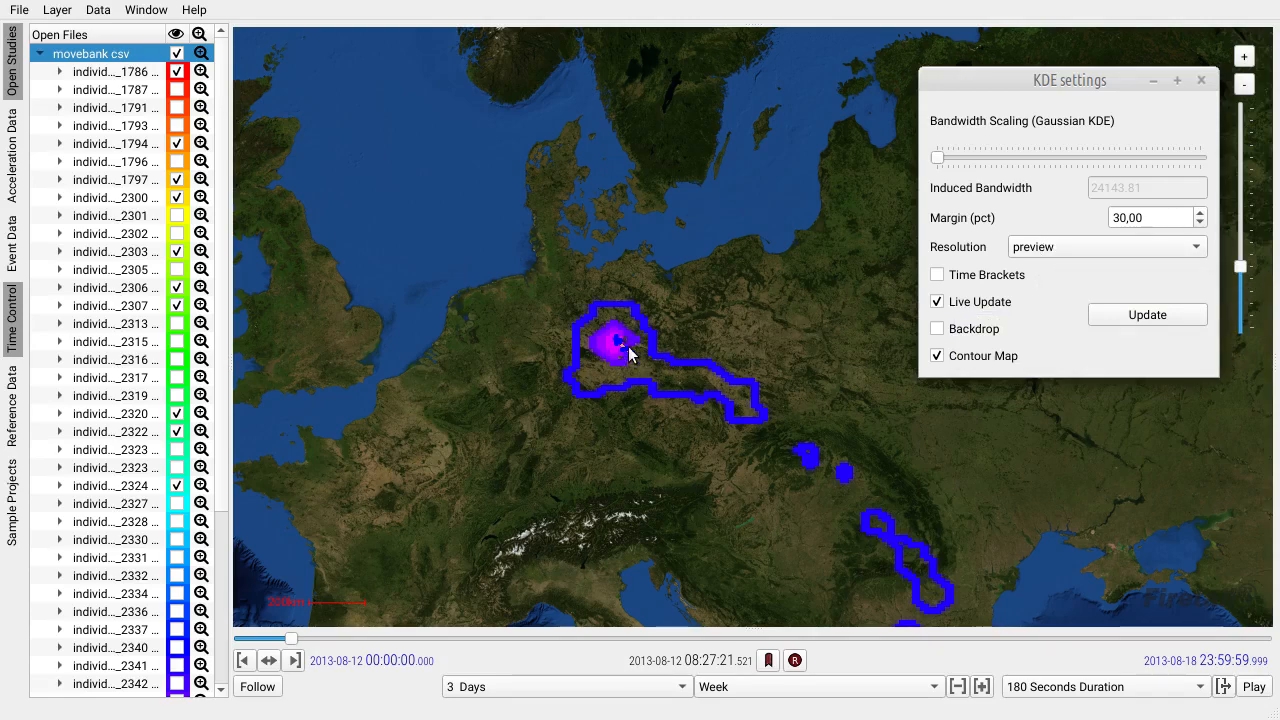
click(1042, 252)
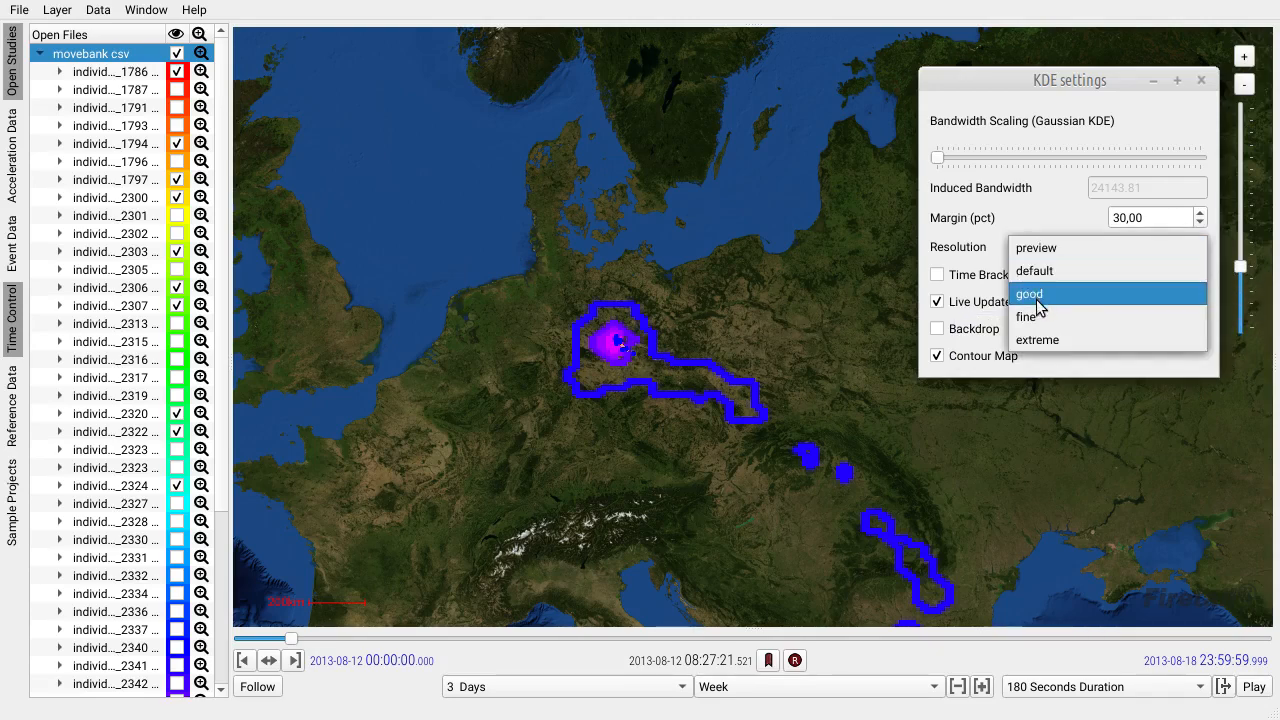
key(Escape)
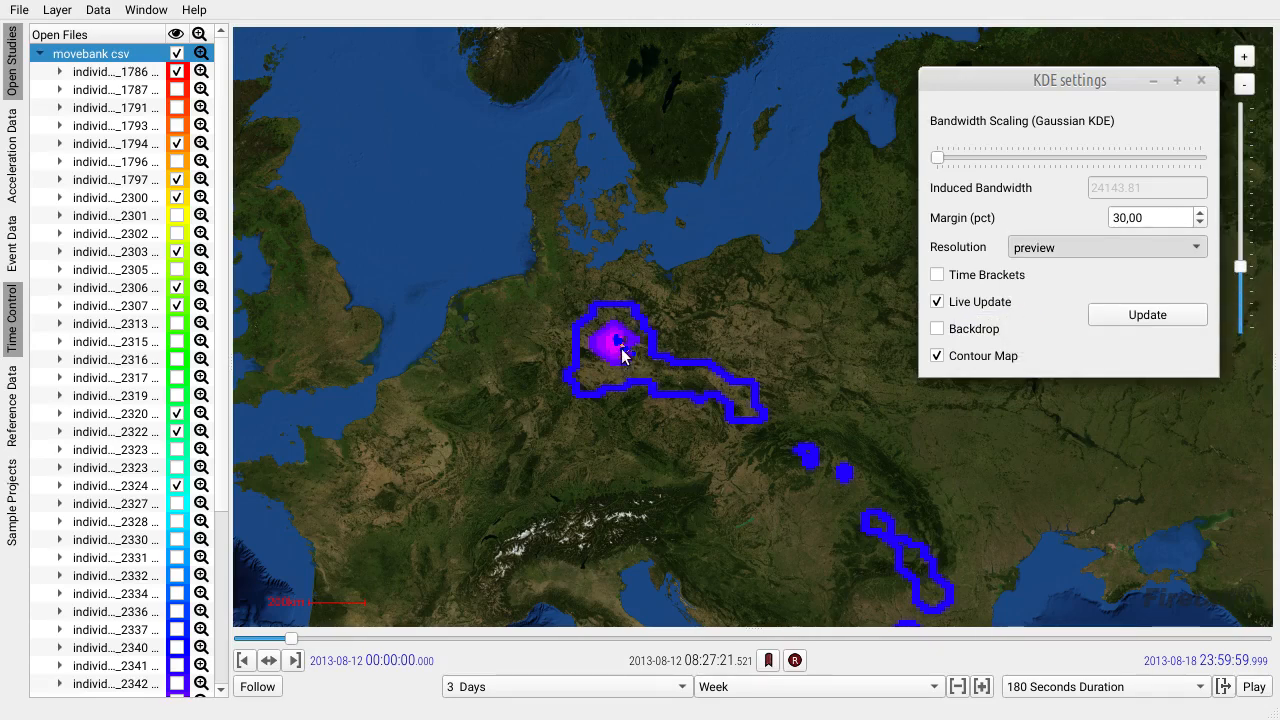
Examine the density contours around the storks' core area and along their routes across central Europe.
scroll(616, 357, up, 2)
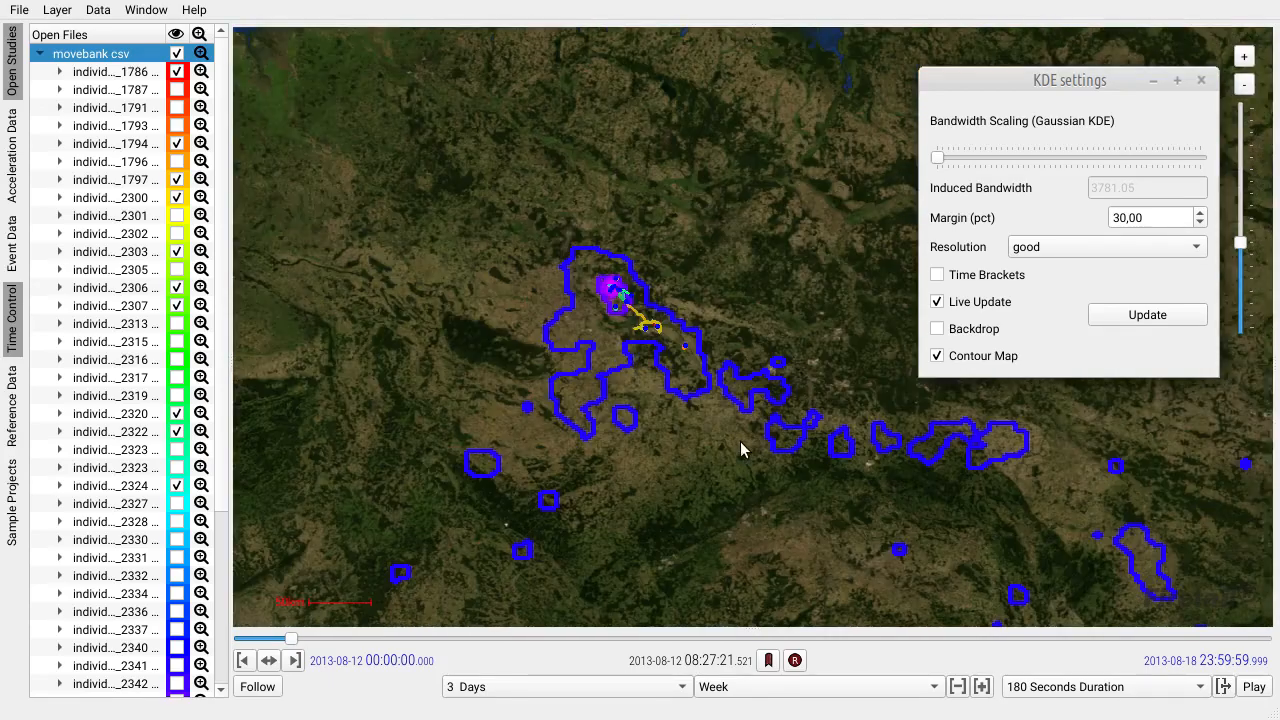
drag(931, 532, 944, 468)
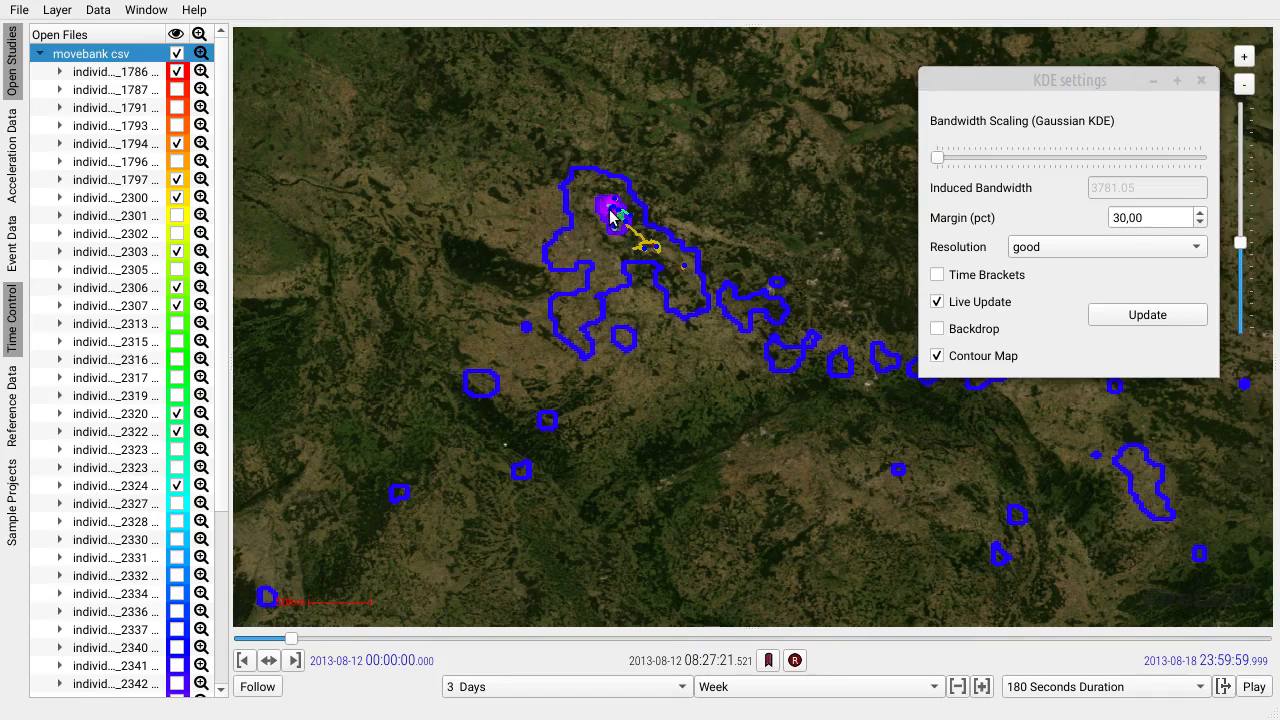
scroll(616, 217, up, 1)
scroll(725, 372, down, 2)
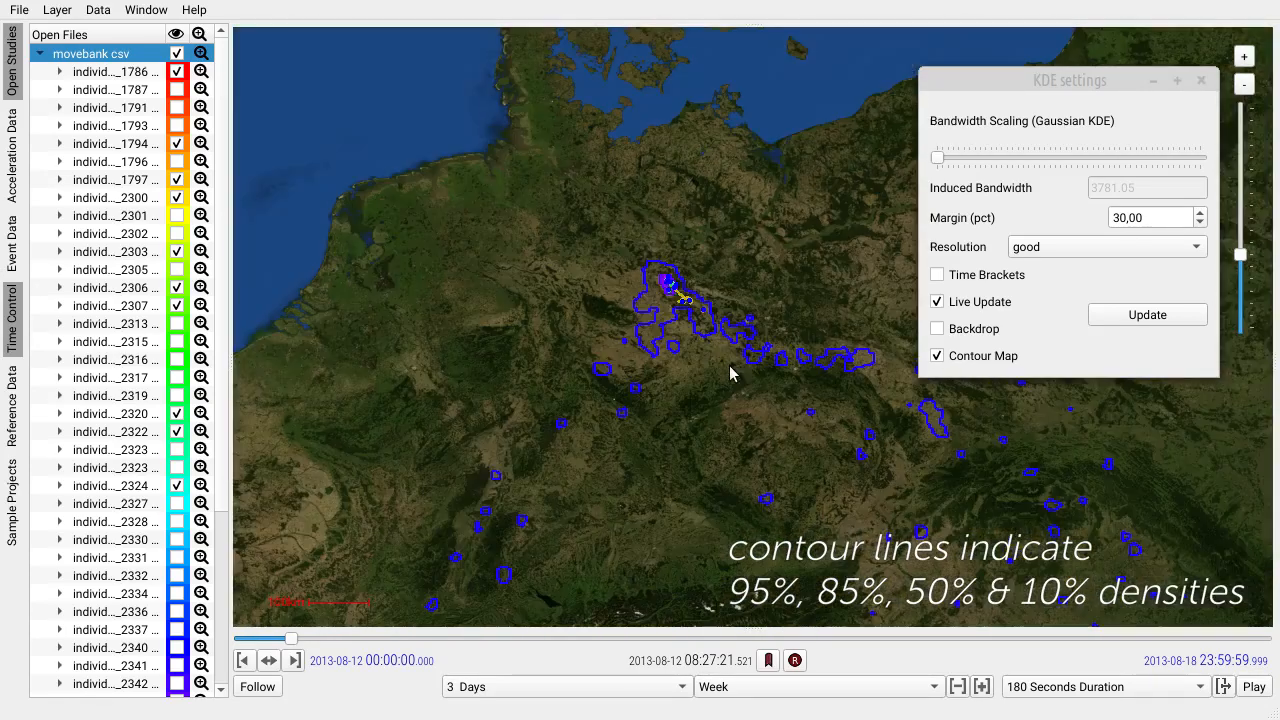
drag(773, 516, 714, 368)
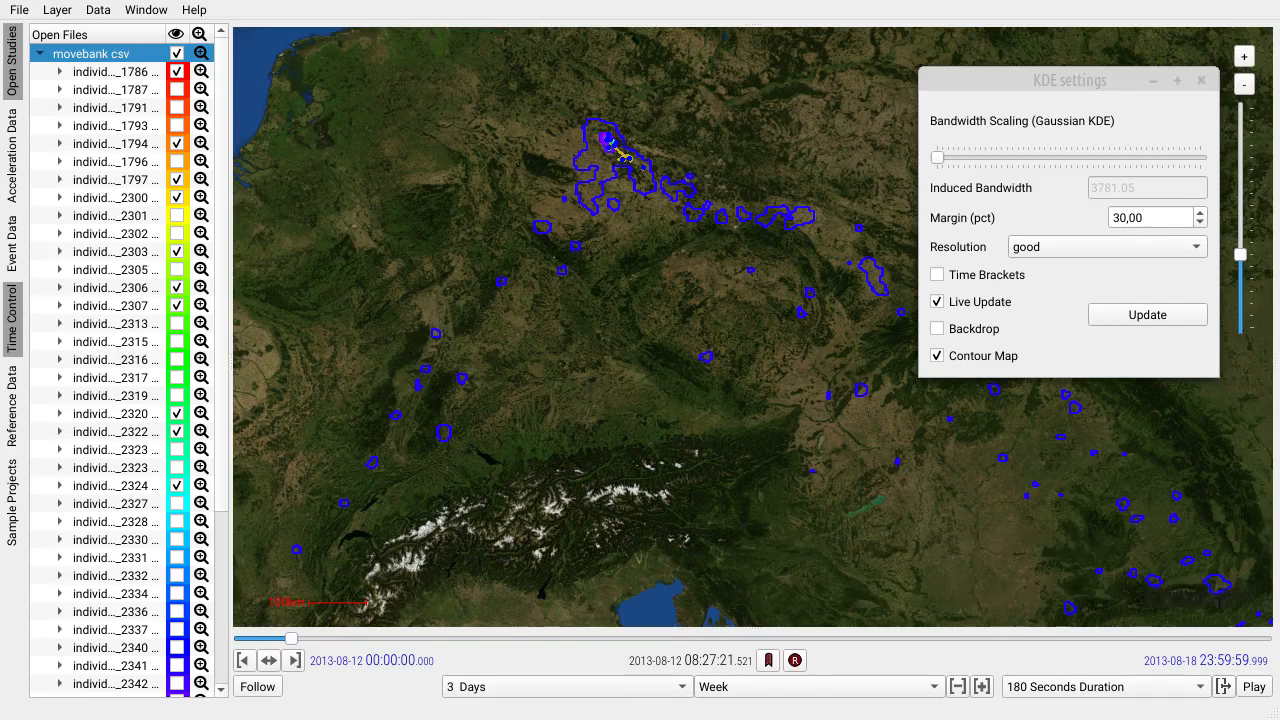
Restrict the kernel density computation to the current time brackets and view the contours across central Europe.
click(939, 278)
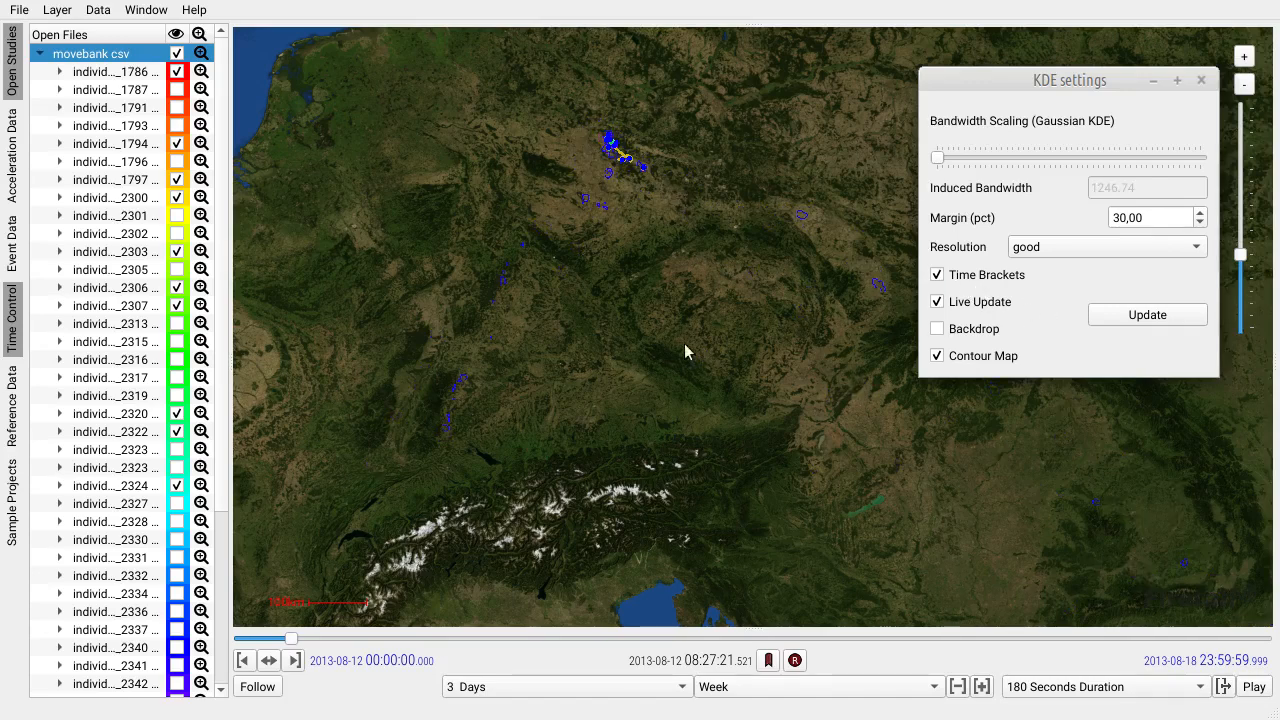
click(662, 382)
drag(662, 381, 588, 467)
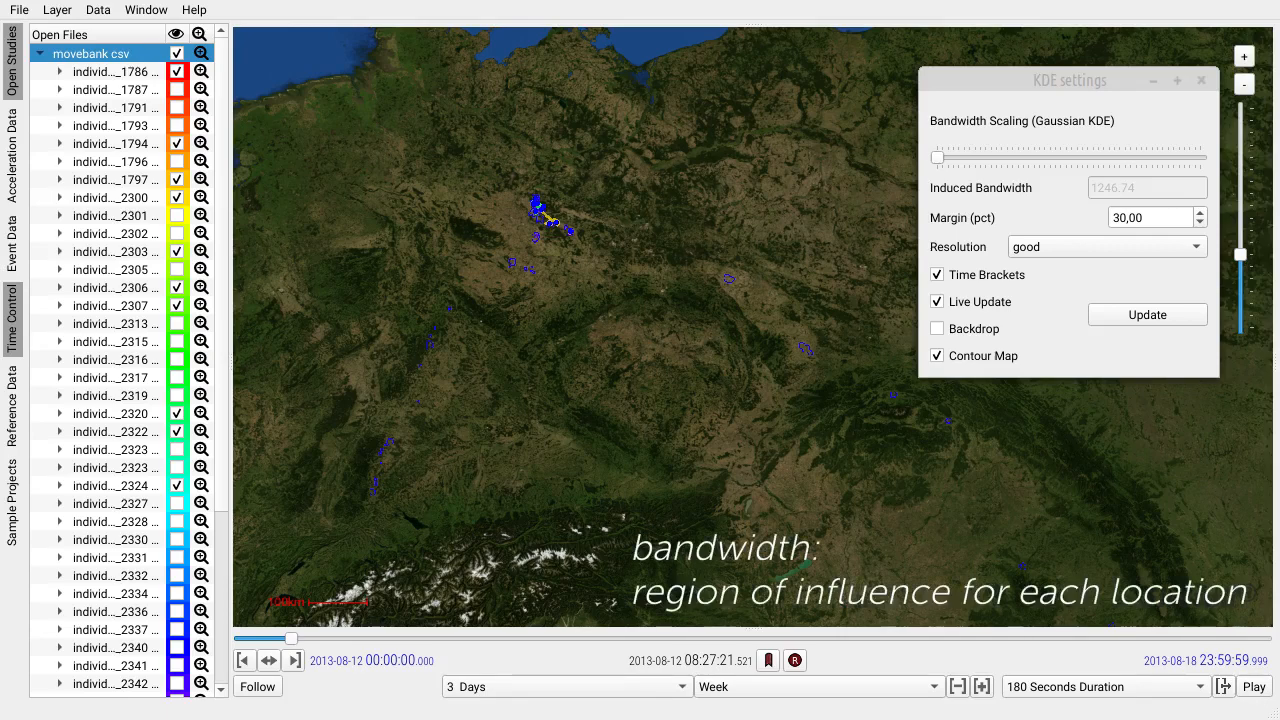
Turn off the Contour Map, enable the Backdrop, and inspect the density spots along the storks' routes.
click(937, 357)
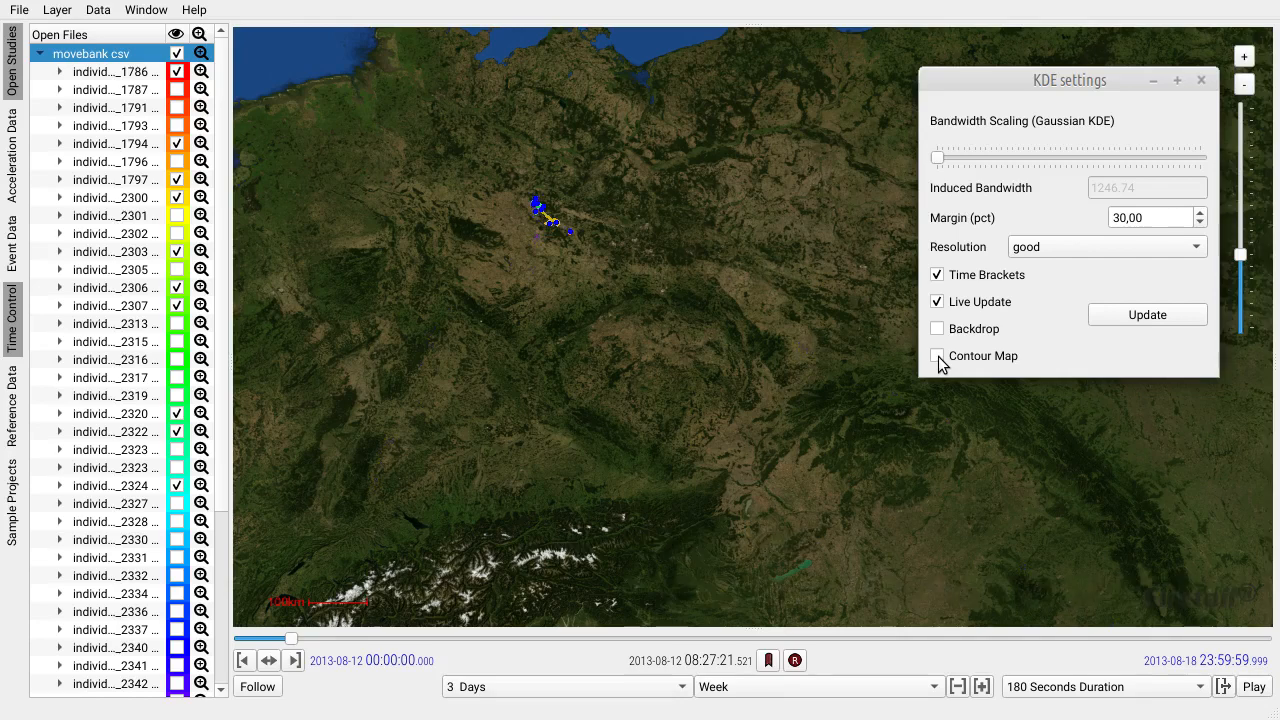
click(940, 360)
click(938, 329)
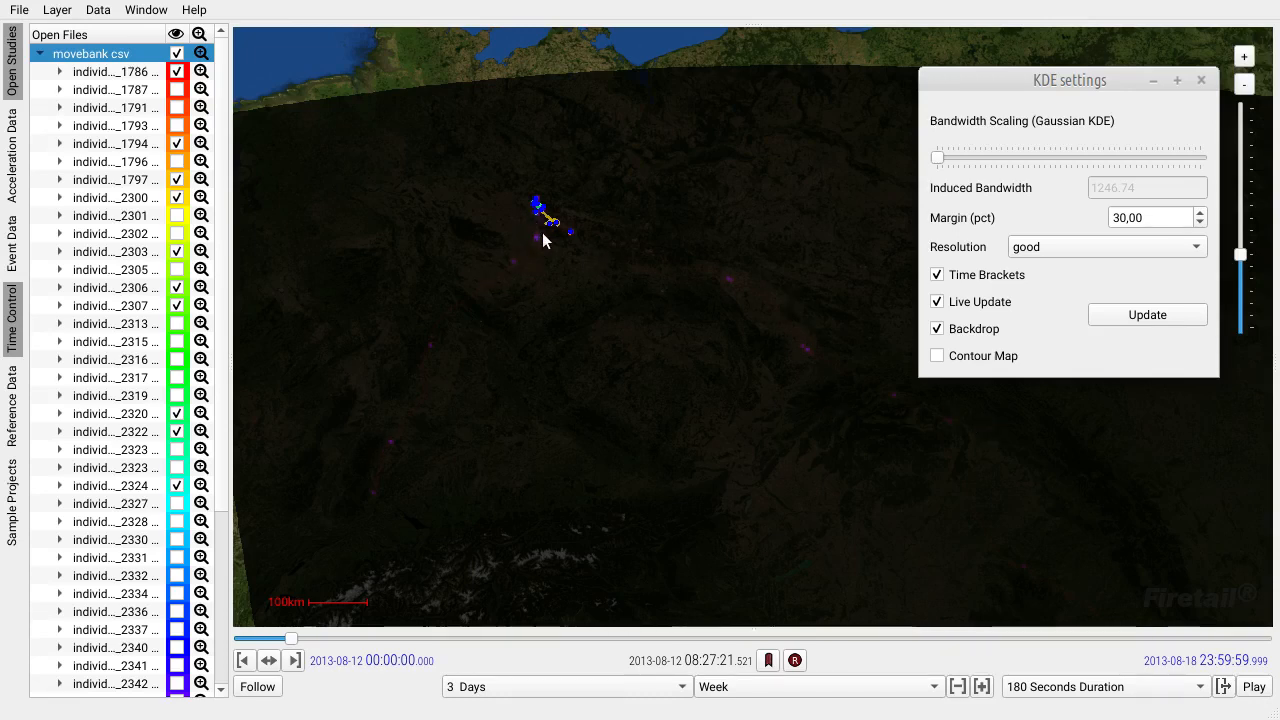
scroll(543, 240, up, 4)
scroll(549, 262, down, 1)
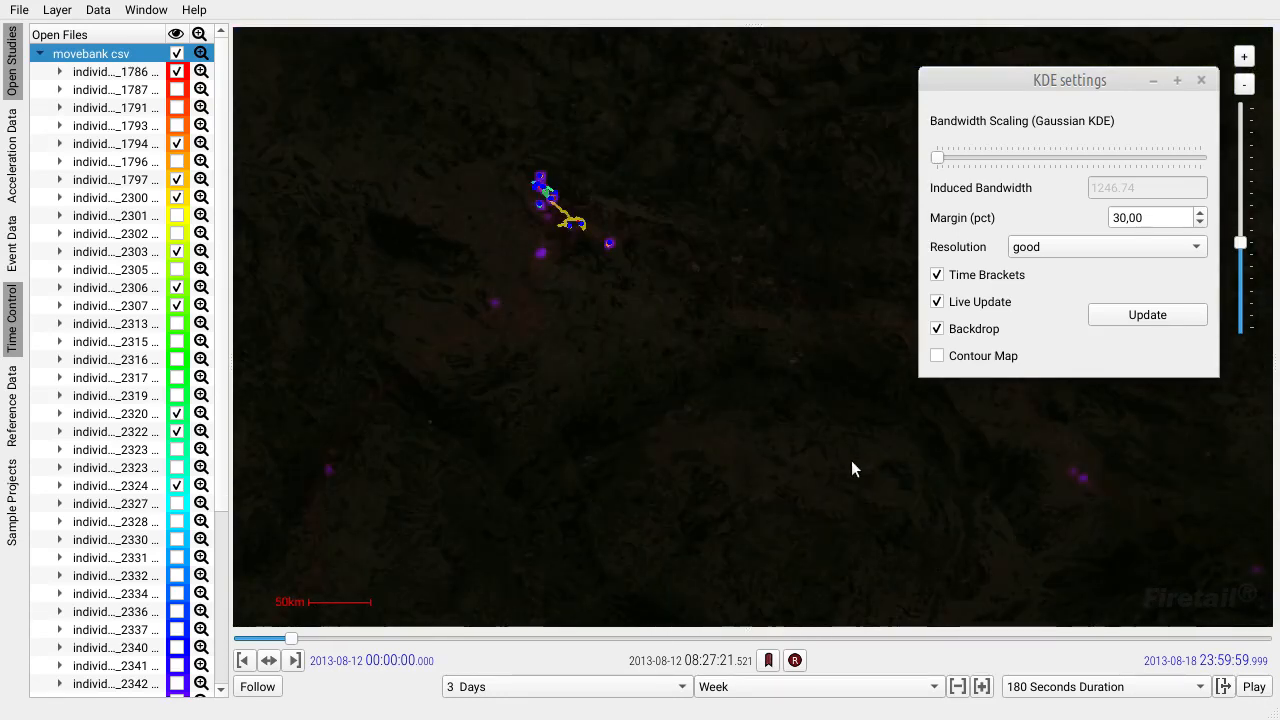
drag(851, 460, 598, 272)
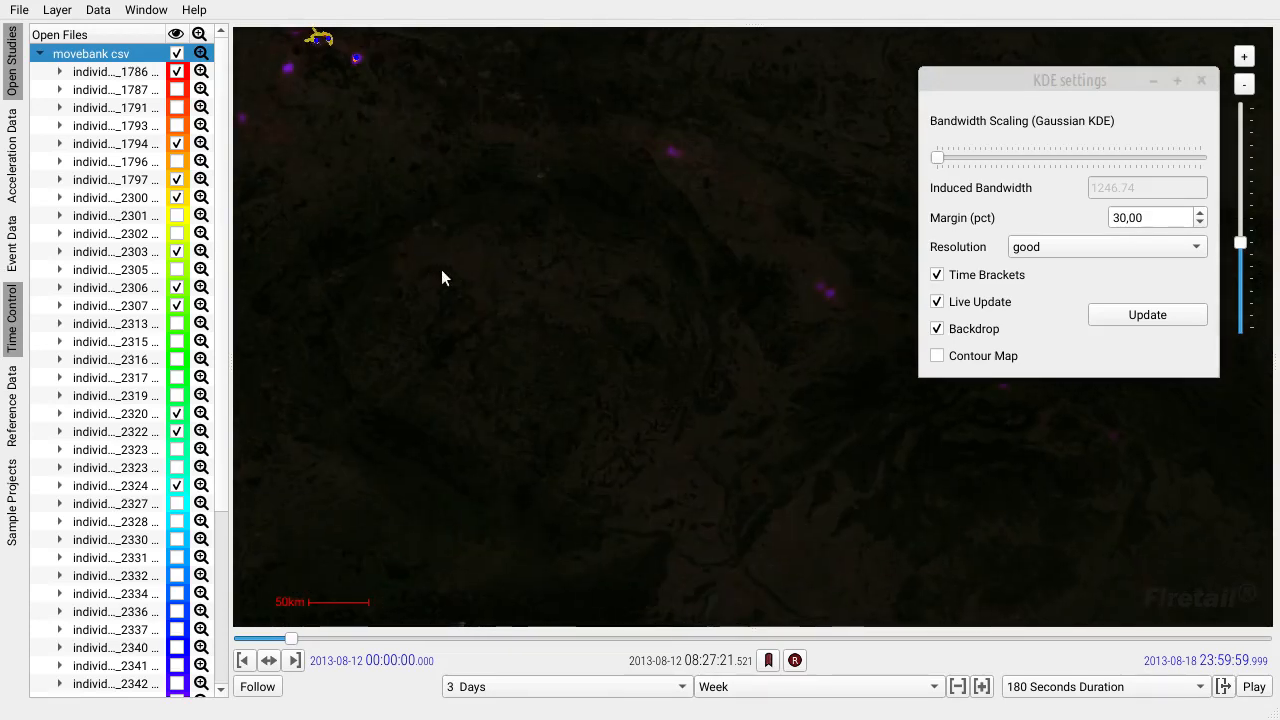
scroll(460, 285, down, 1)
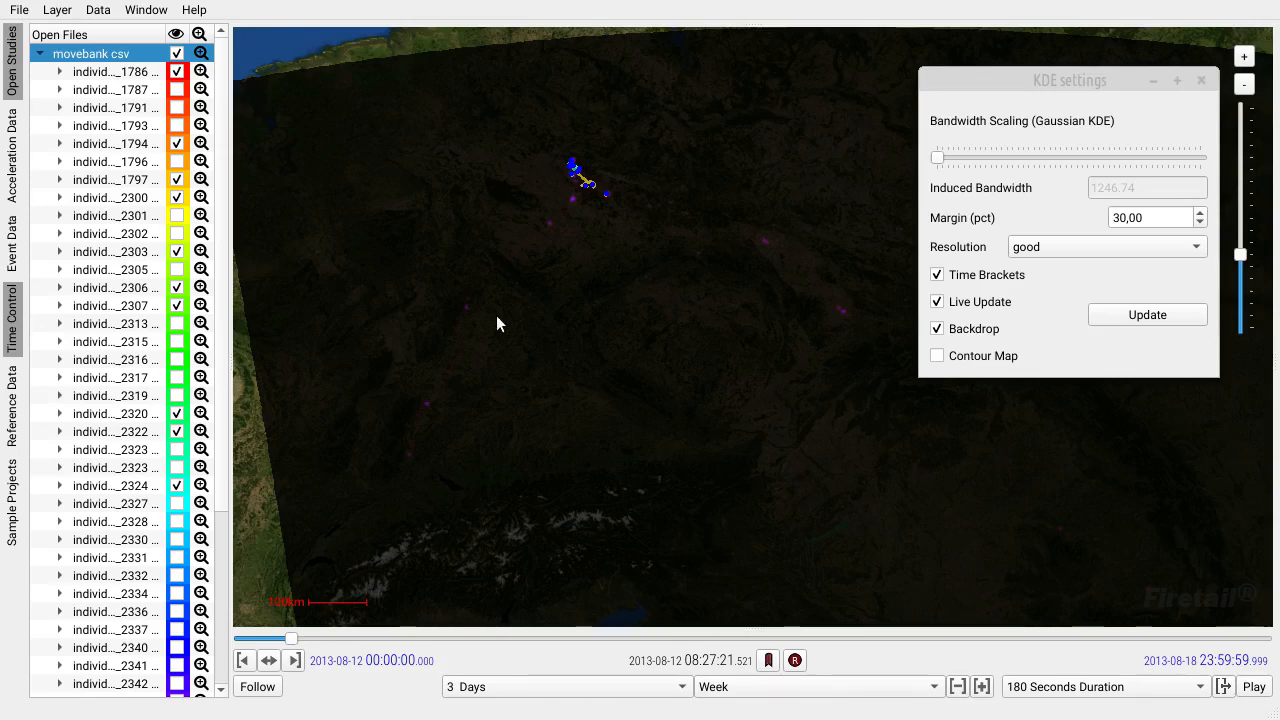
Set the density resolution to preview and try a slightly higher Bandwidth Scaling before returning it to the minimum.
drag(937, 160, 960, 166)
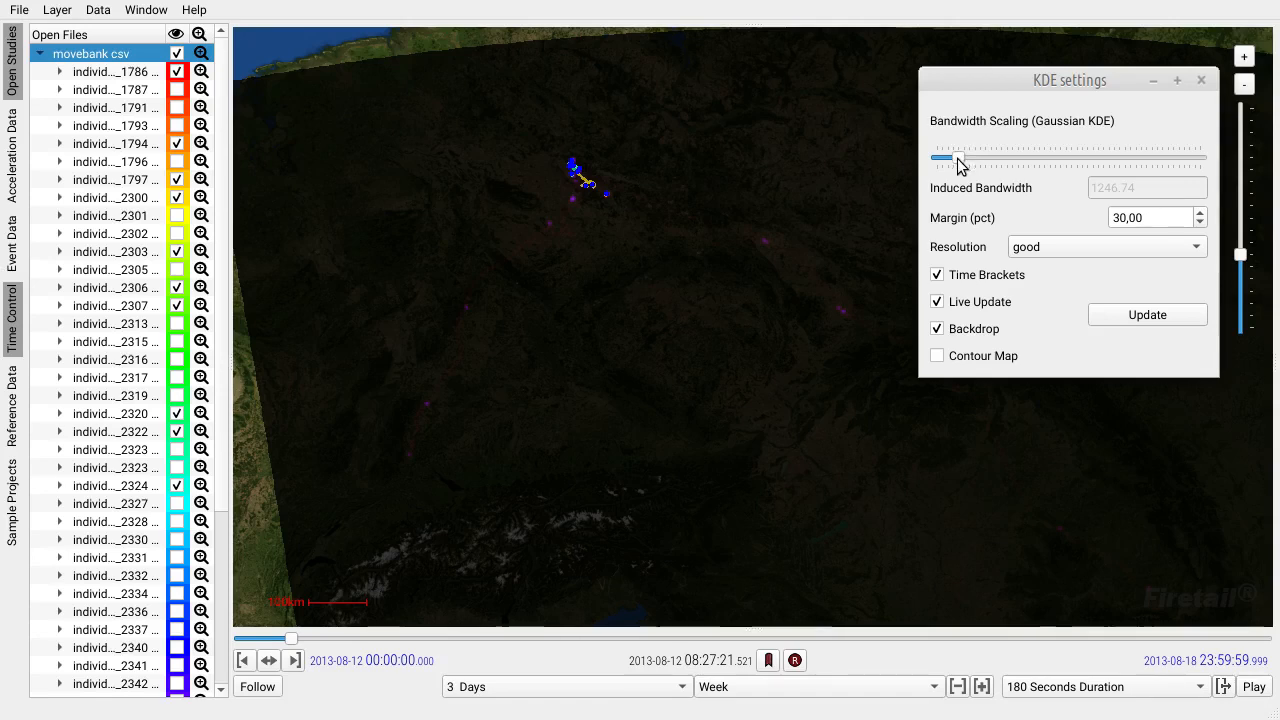
click(1080, 248)
click(1052, 204)
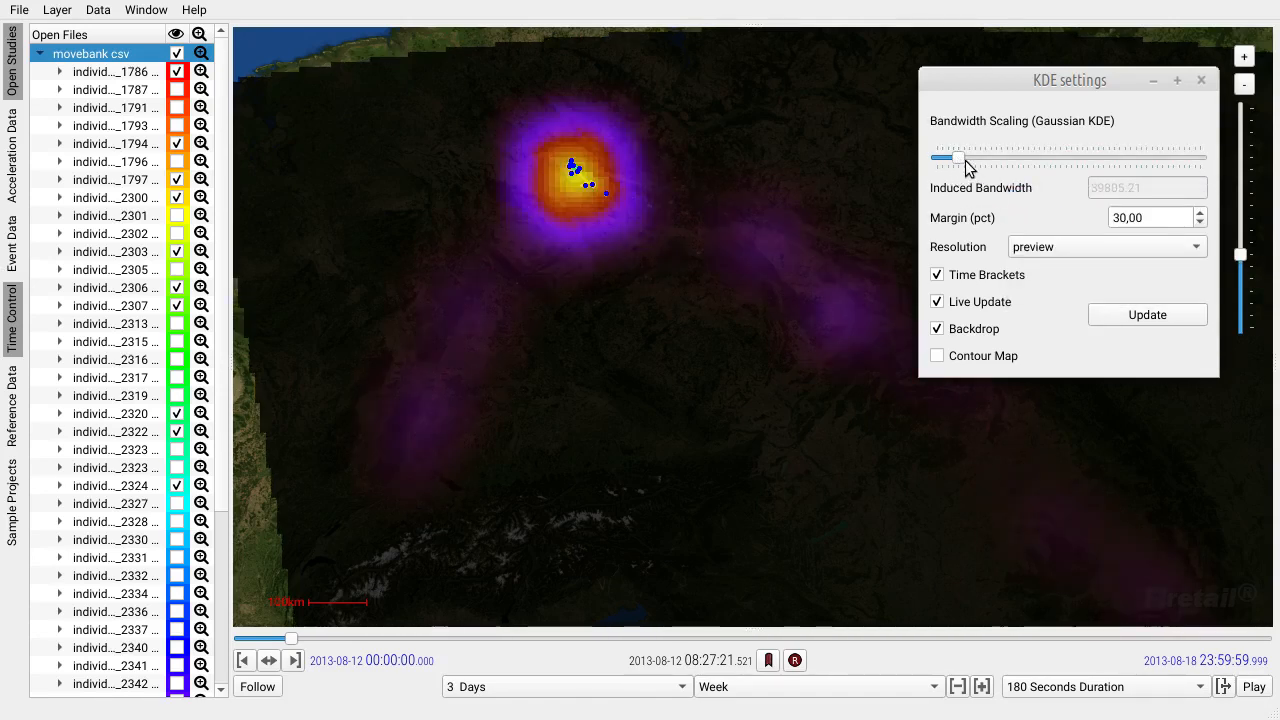
drag(966, 168, 930, 157)
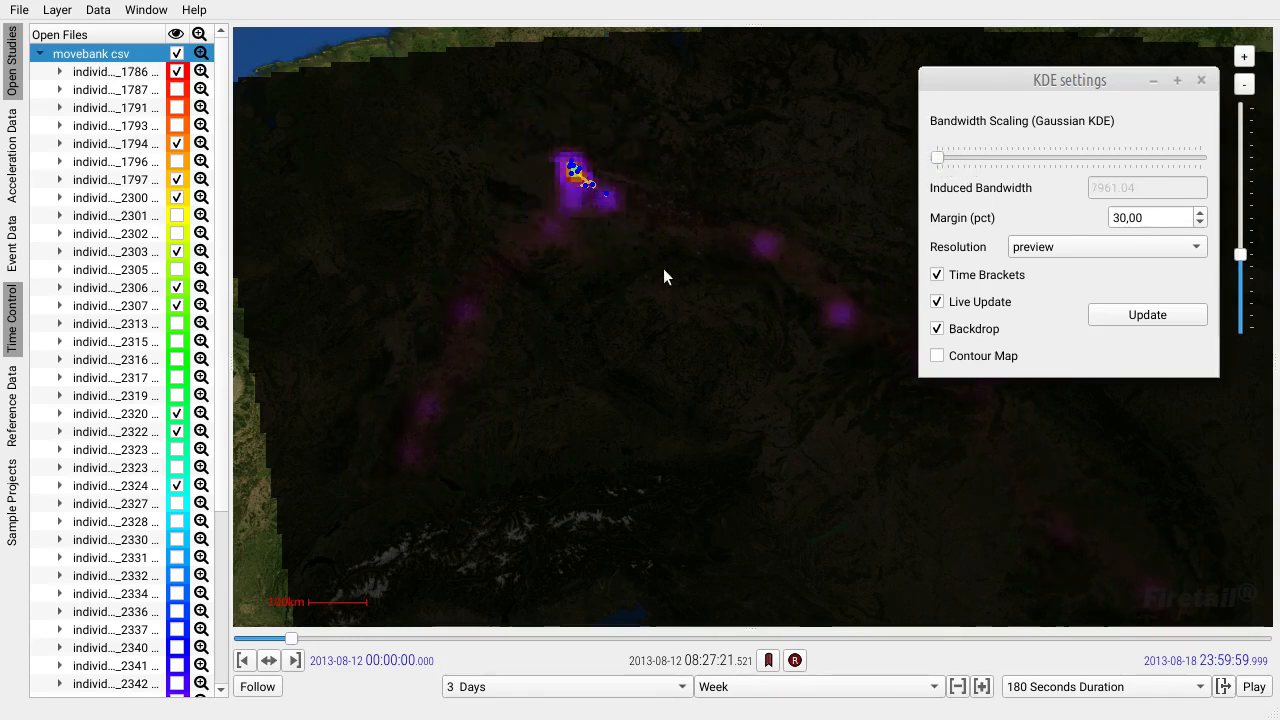
Advance the interval week by week from 12 August to 30 September 2013, comparing the density maps over Europe.
drag(591, 302, 527, 348)
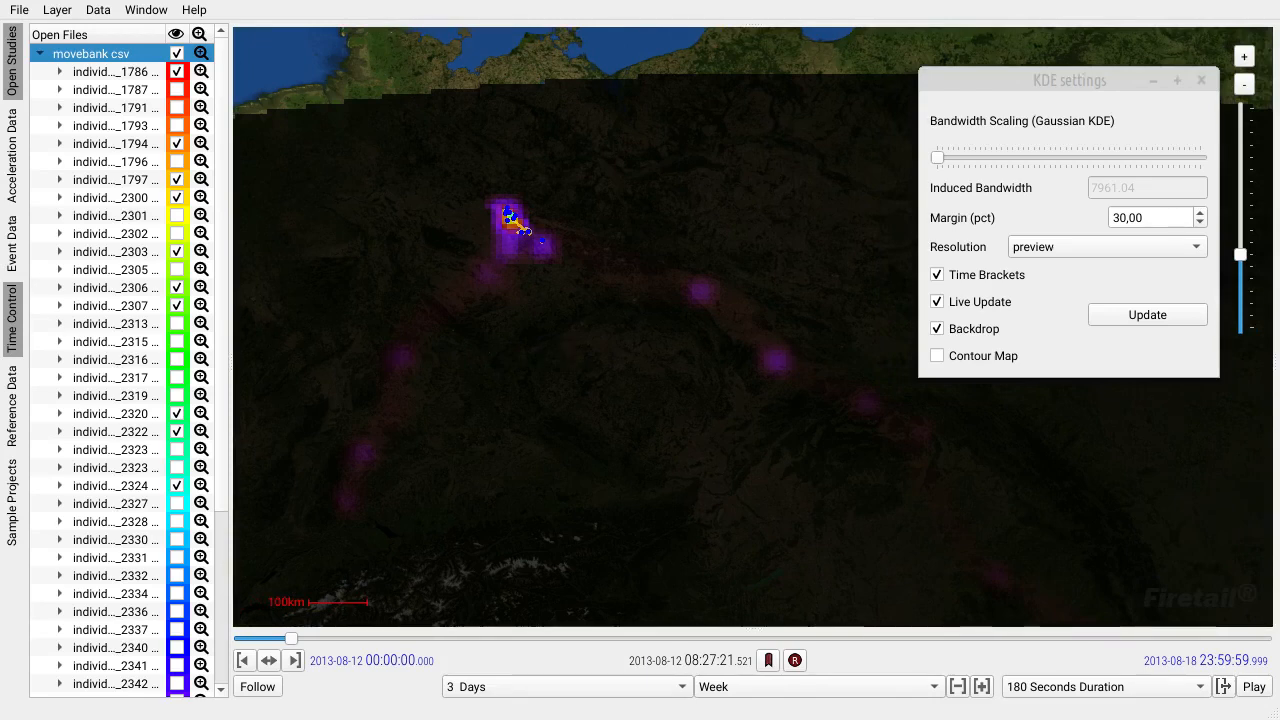
scroll(663, 457, down, 1)
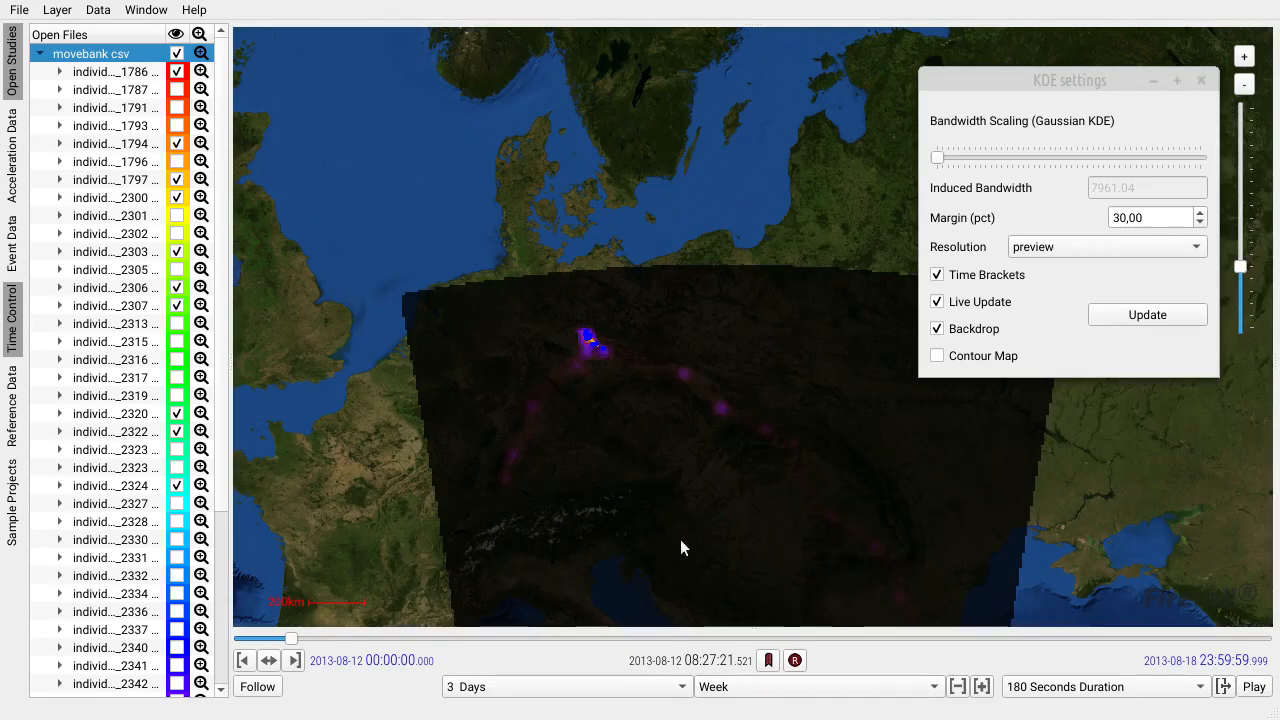
drag(744, 558, 700, 414)
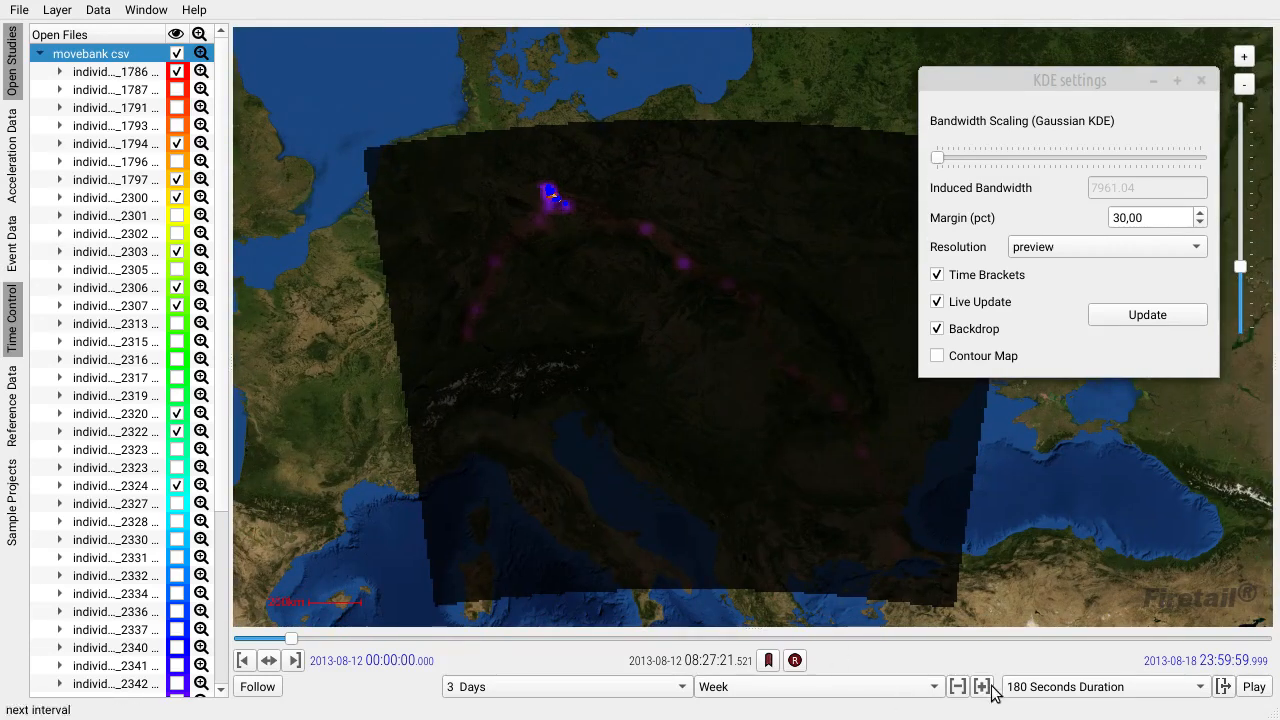
click(982, 688)
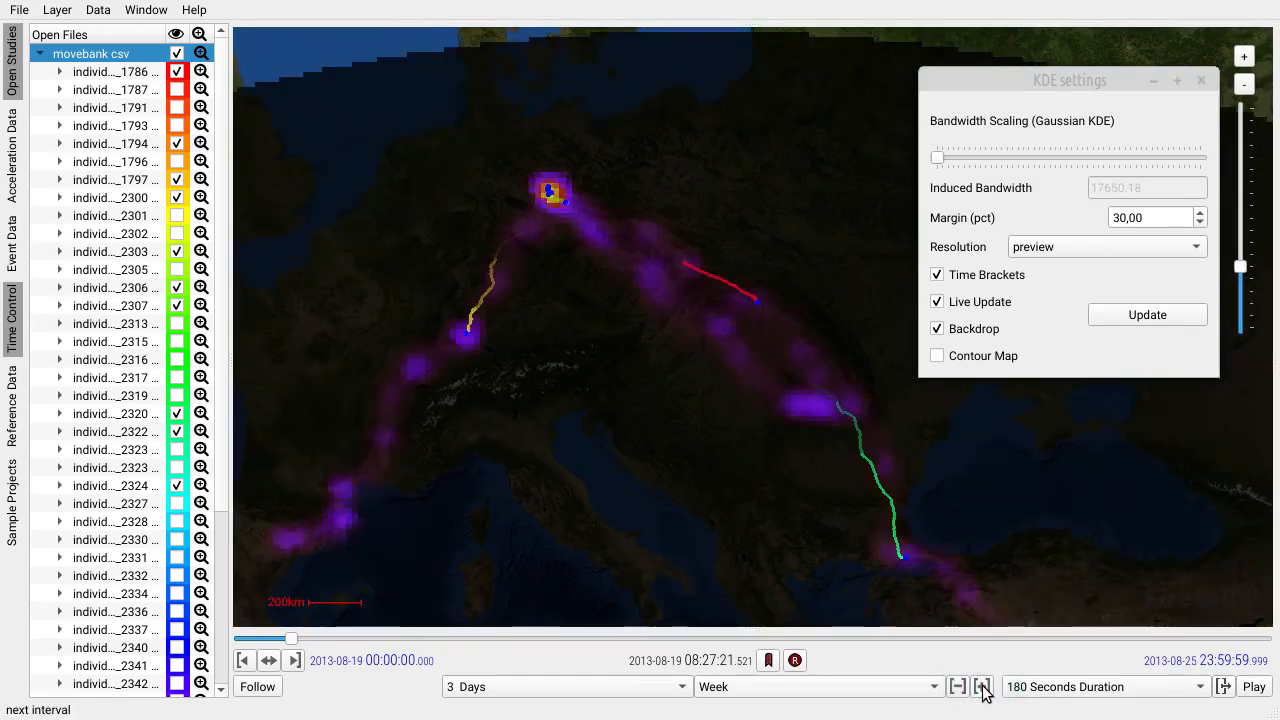
click(982, 688)
click(982, 688)
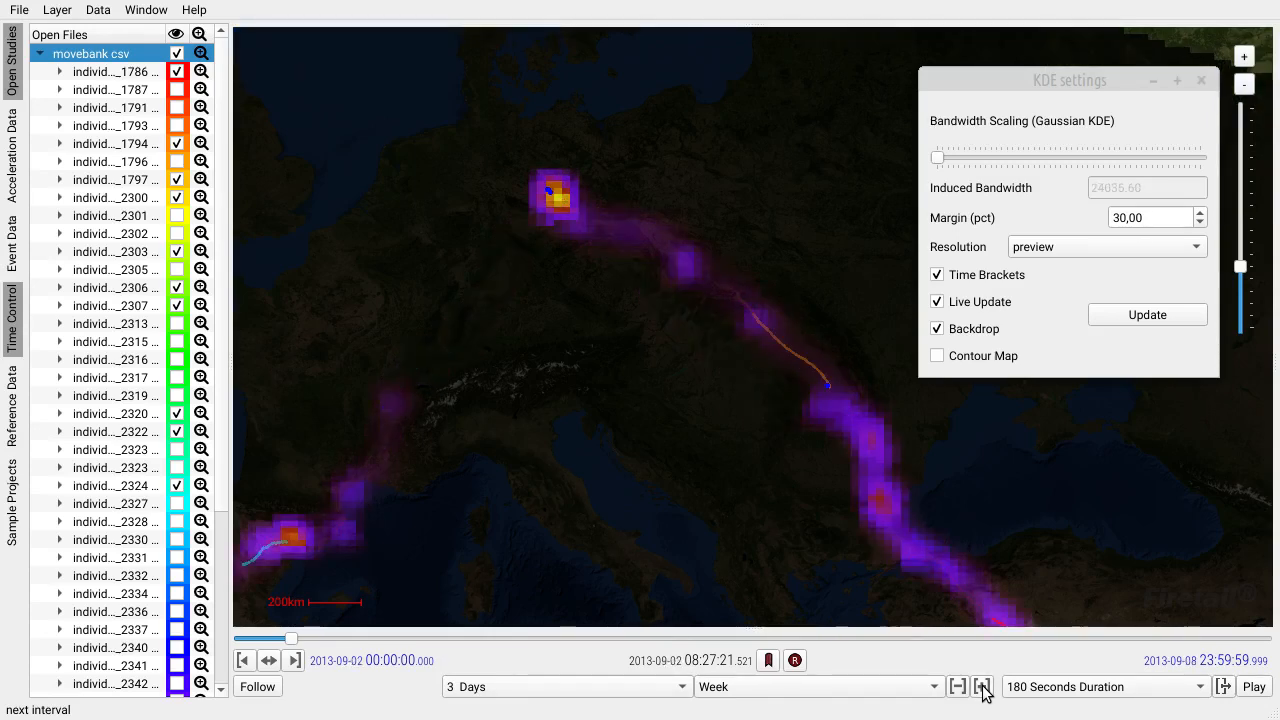
click(982, 688)
click(982, 688)
click(982, 688)
click(982, 688)
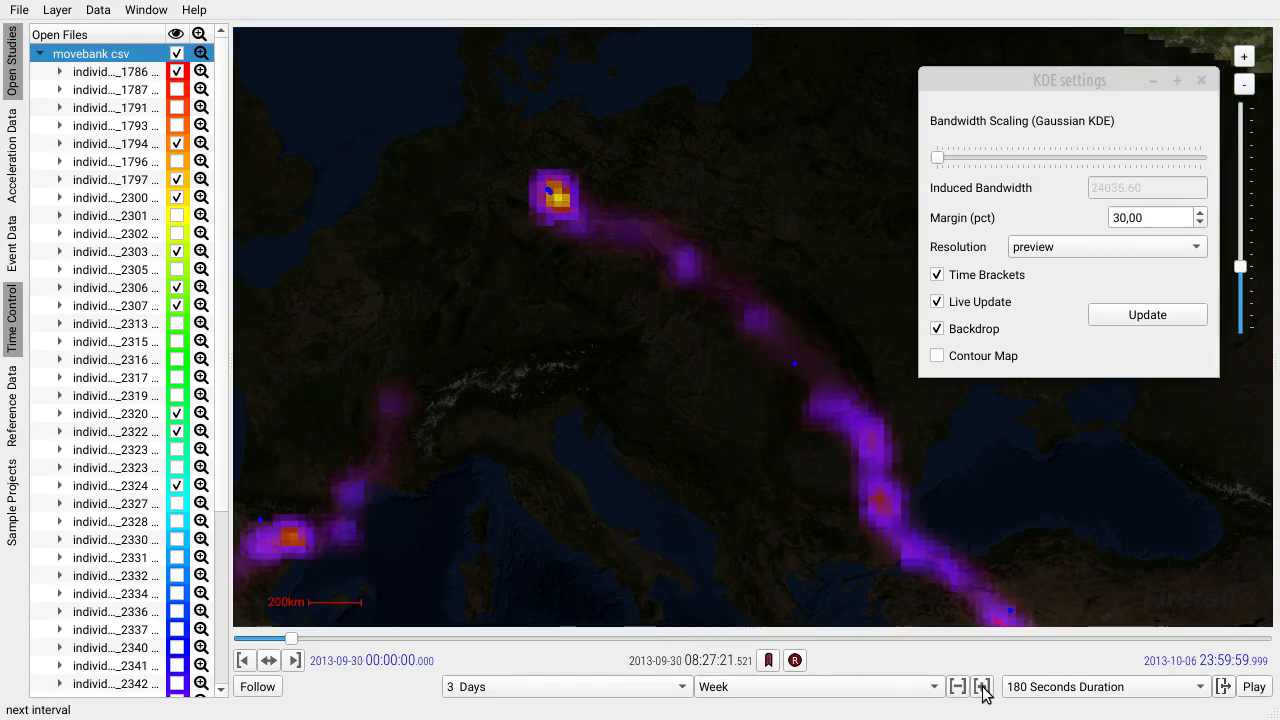
Shift the one-week interval back to the week starting 5 August 2013.
click(957, 688)
click(957, 688)
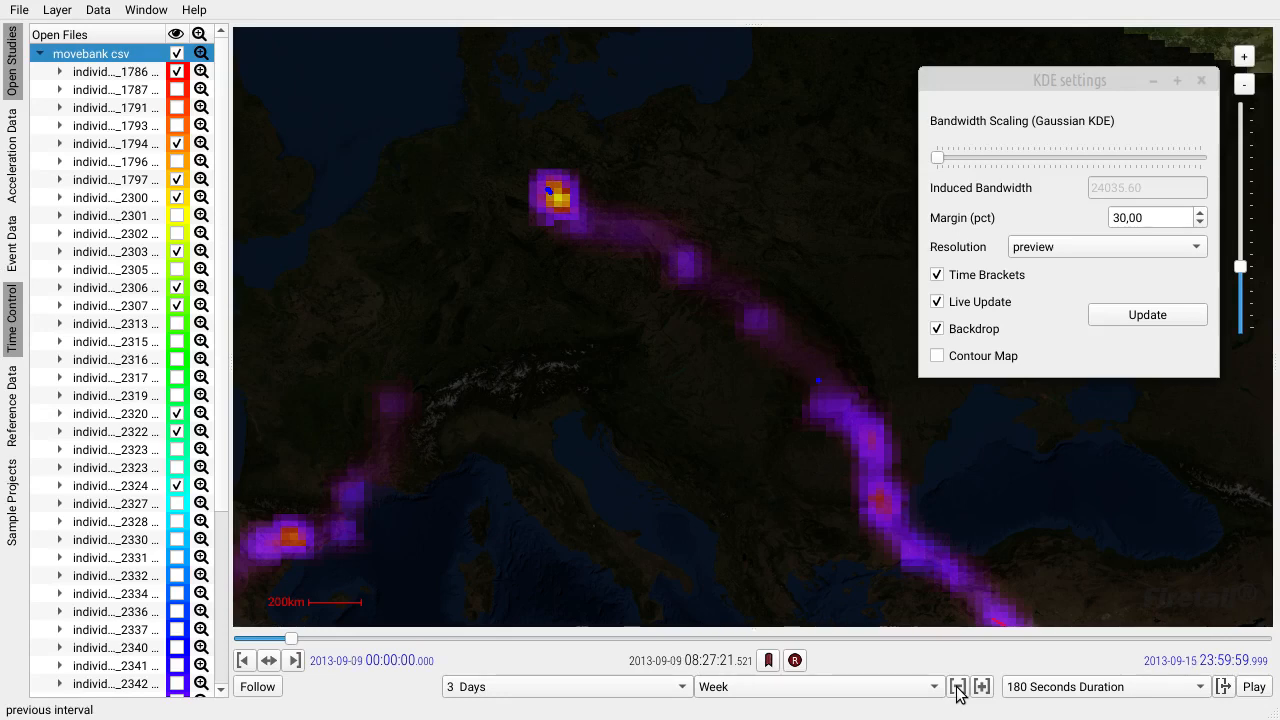
click(957, 688)
click(957, 688)
click(957, 688)
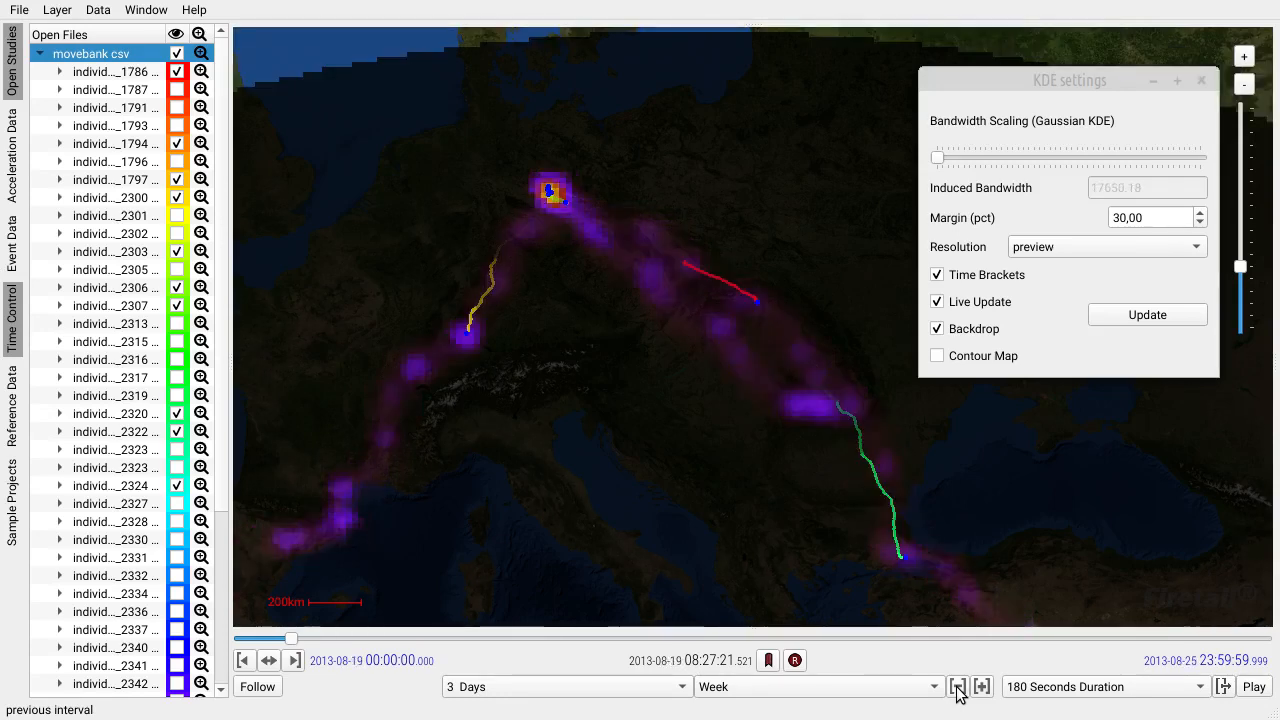
click(957, 688)
click(957, 688)
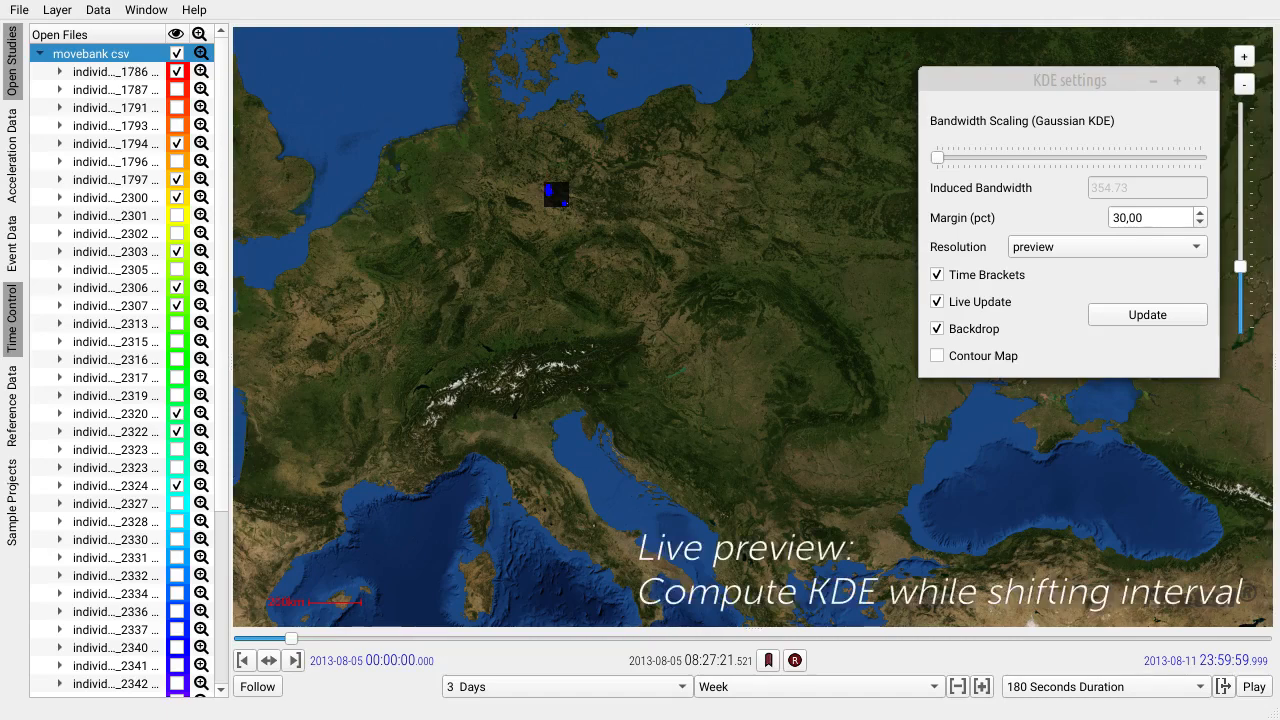
Enable shifting the brackets while playing and start the replay from the week of 5 August 2013.
click(1225, 688)
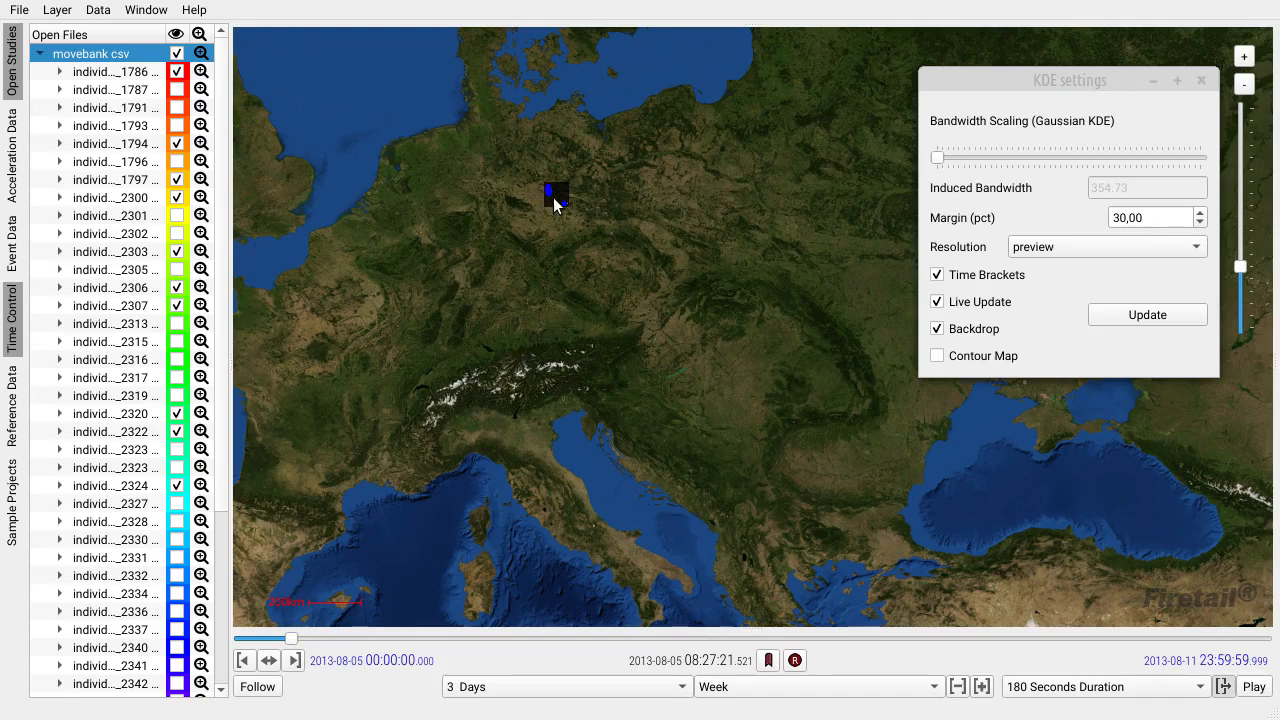
scroll(553, 197, up, 1)
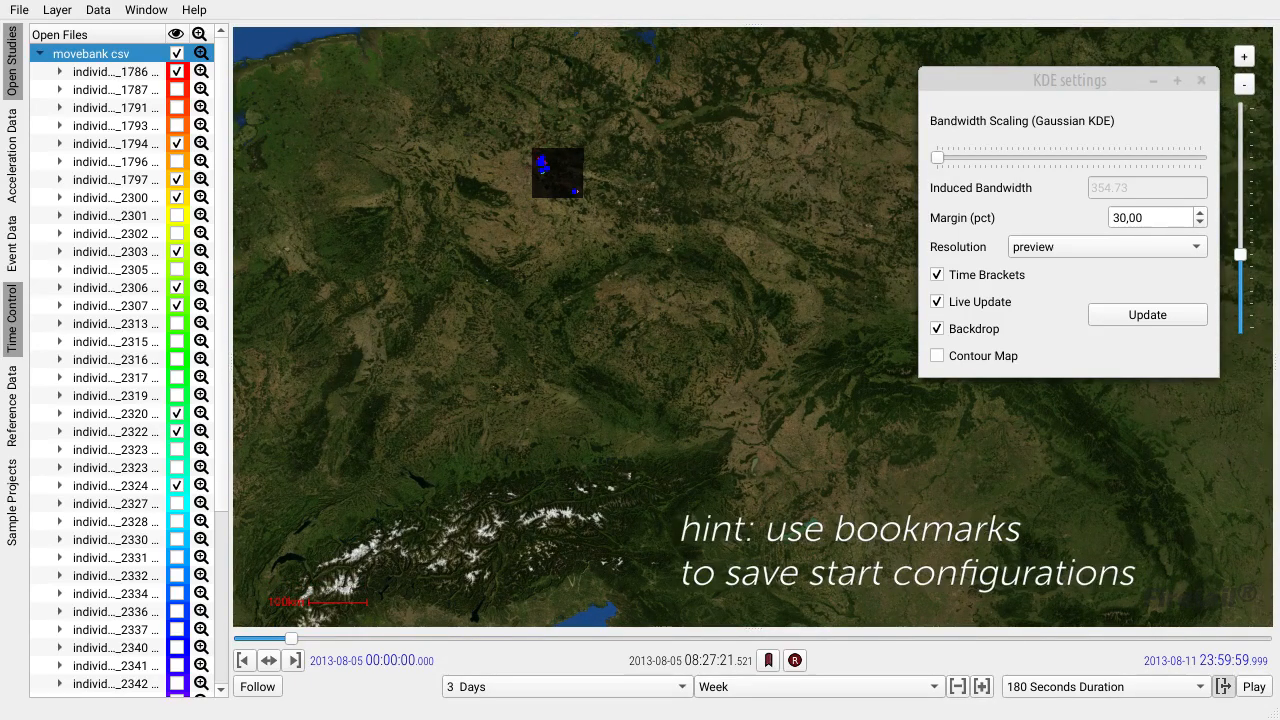
click(1254, 687)
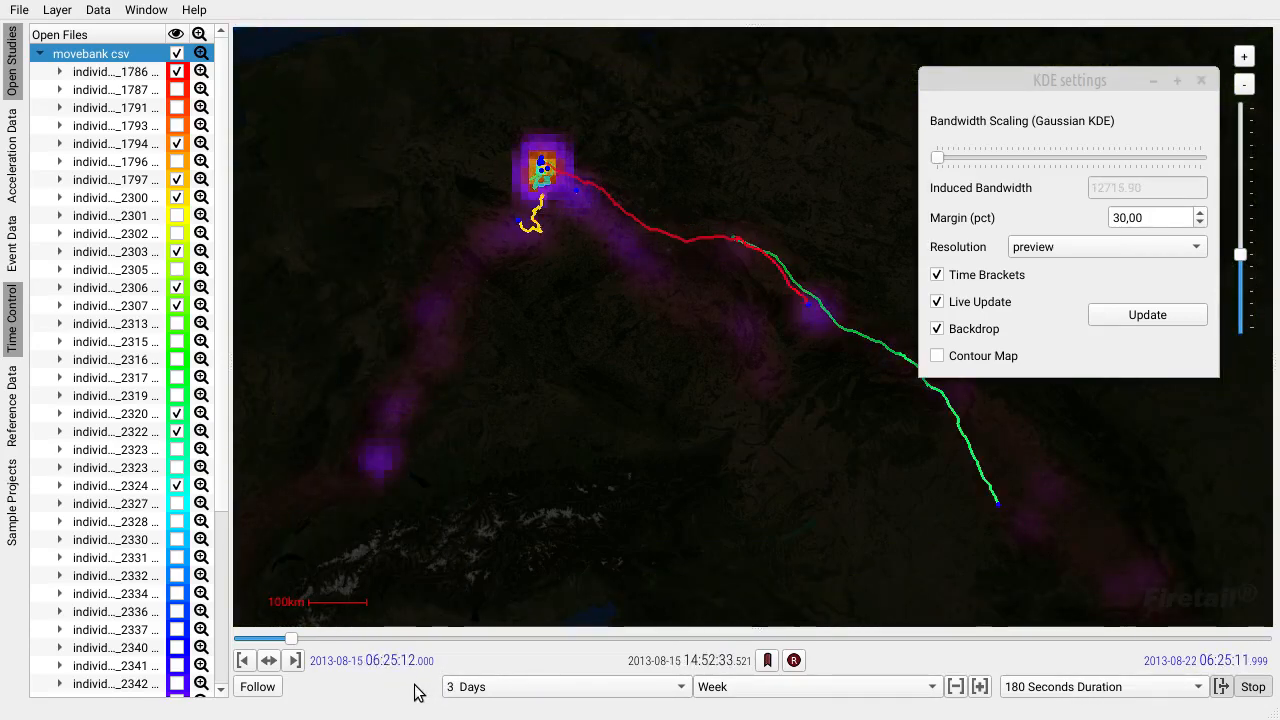
Follow the shifting density map across Europe and North Africa, stopping the replay at about 05:05 on 3 September 2013.
scroll(613, 476, down, 1)
drag(634, 509, 676, 364)
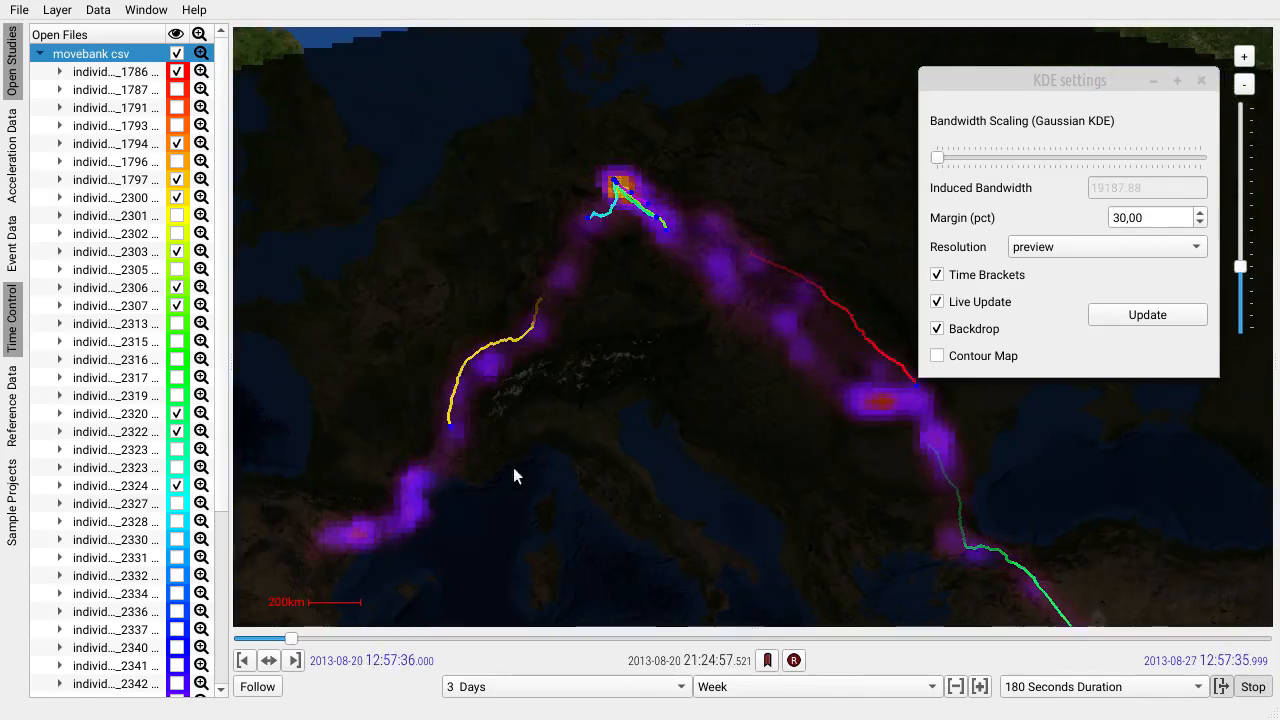
drag(613, 528, 643, 411)
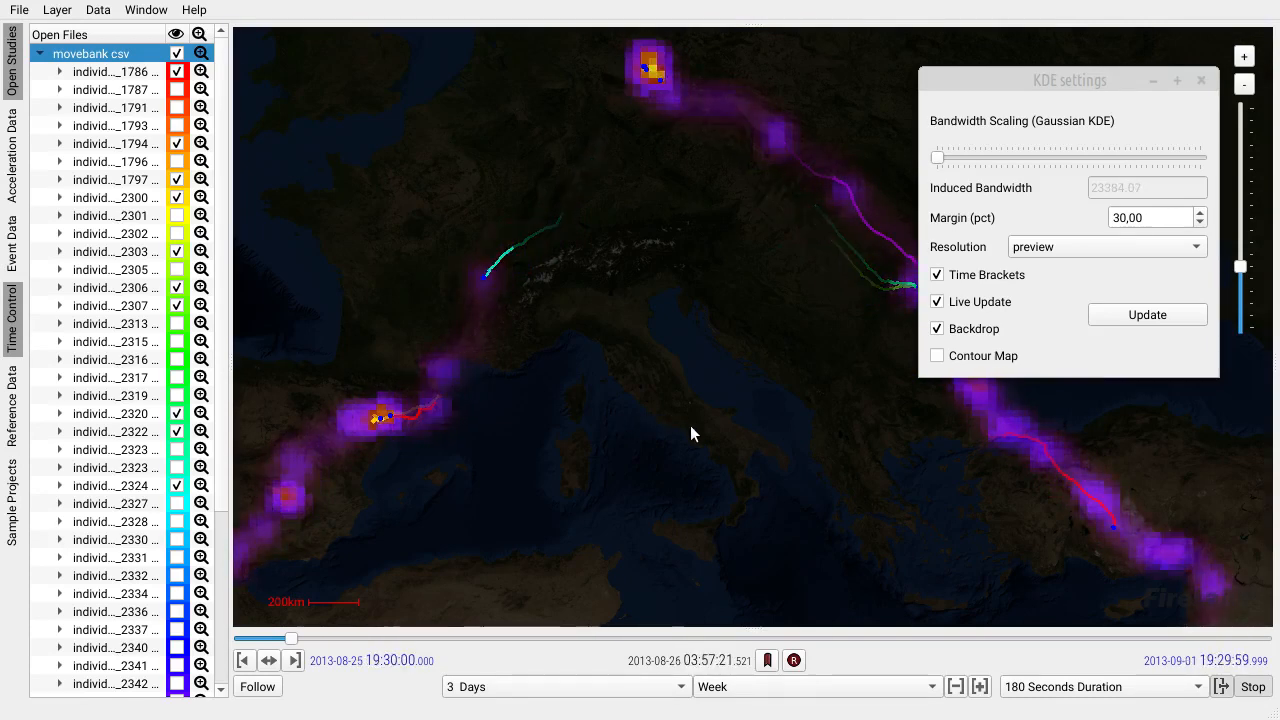
scroll(690, 425, down, 1)
drag(717, 456, 714, 414)
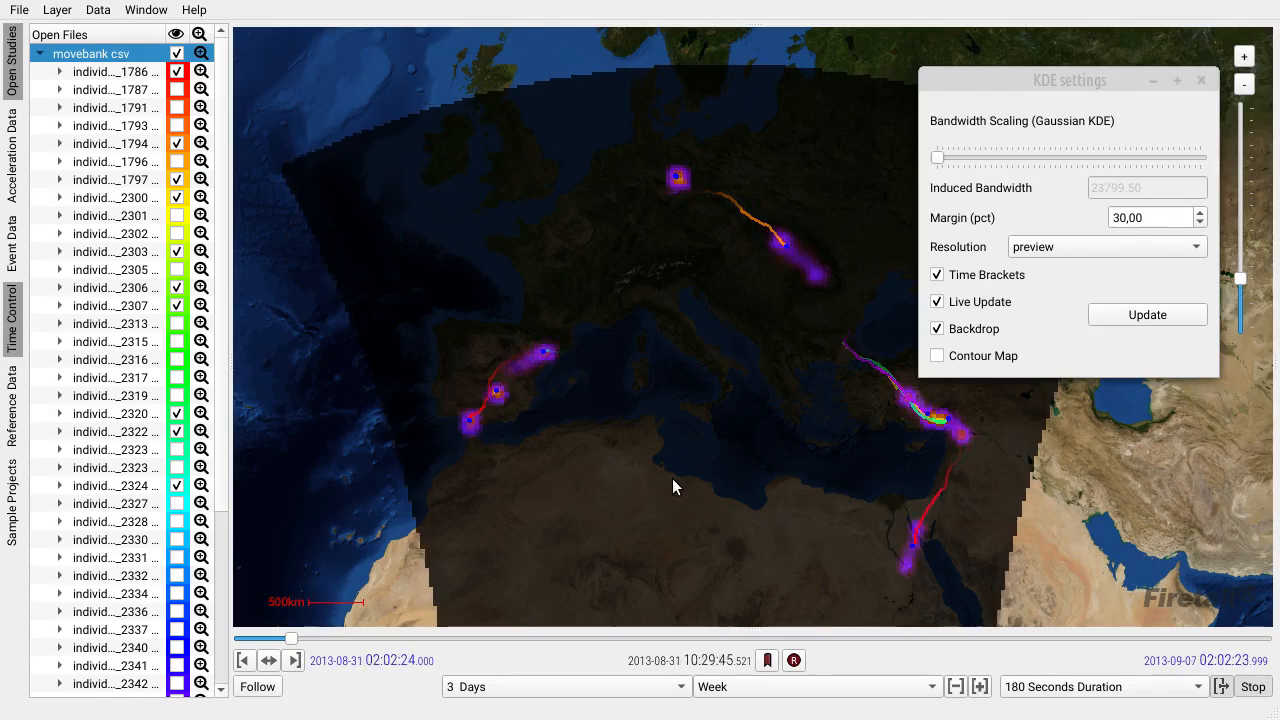
click(1252, 688)
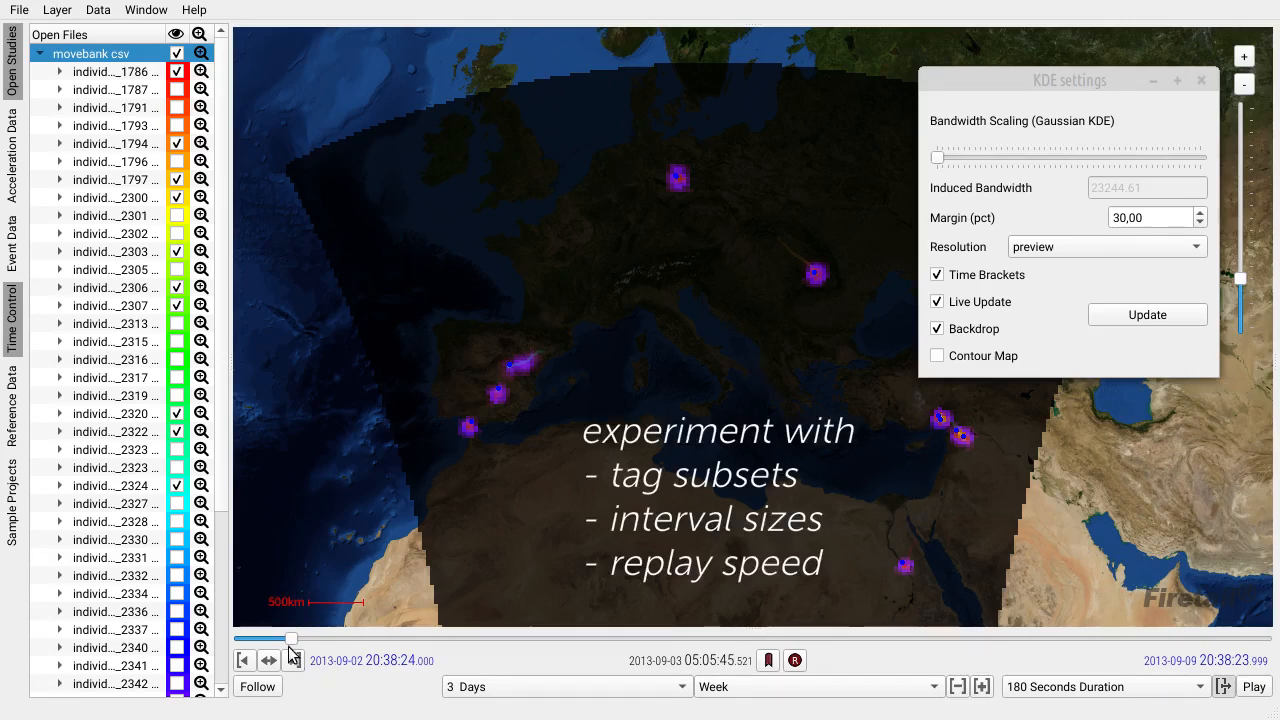
Move the current time to about 21:04 on 6 September, and shift the interval back to the week of 12 August 2013.
drag(291, 638, 1180, 655)
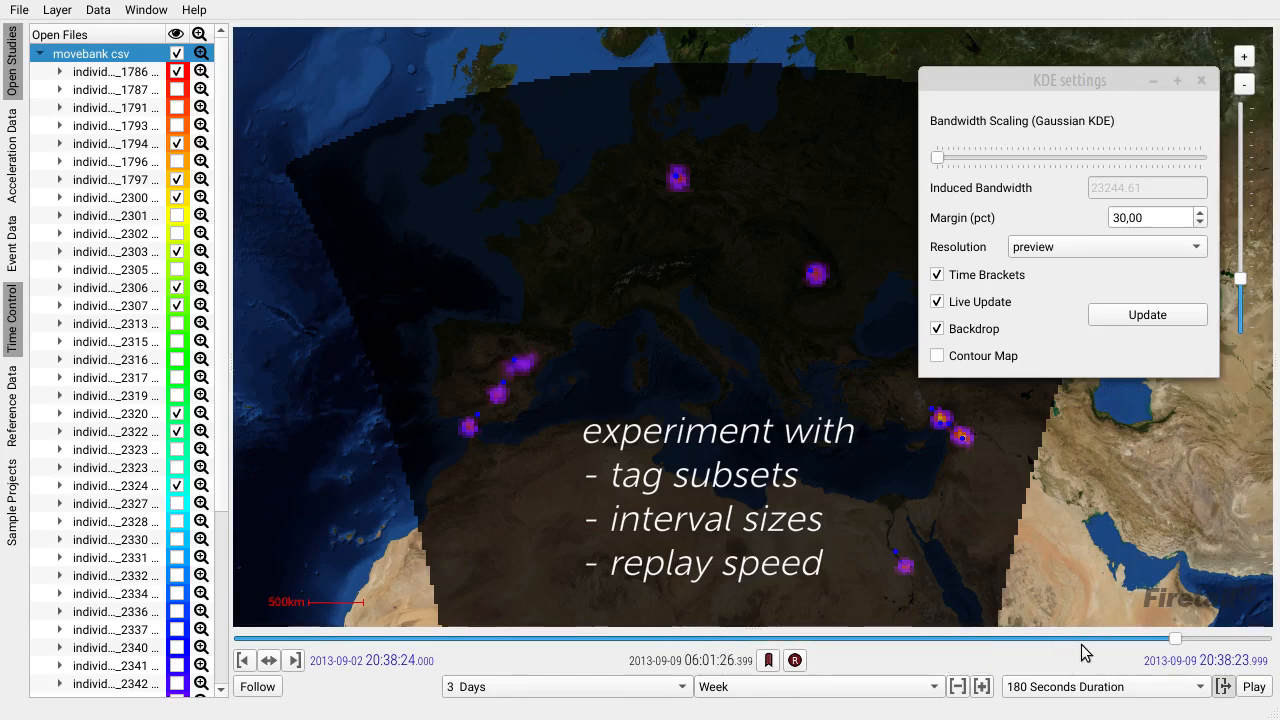
drag(1085, 653, 828, 645)
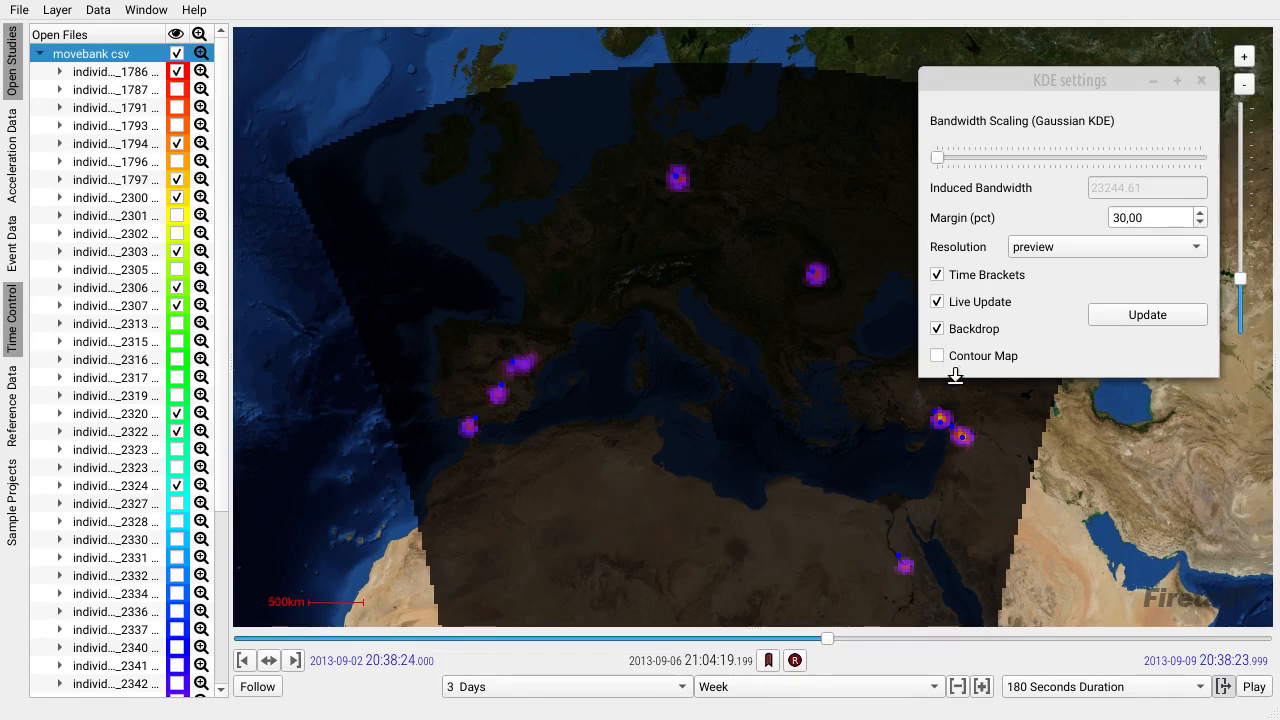
click(957, 687)
click(957, 687)
click(957, 687)
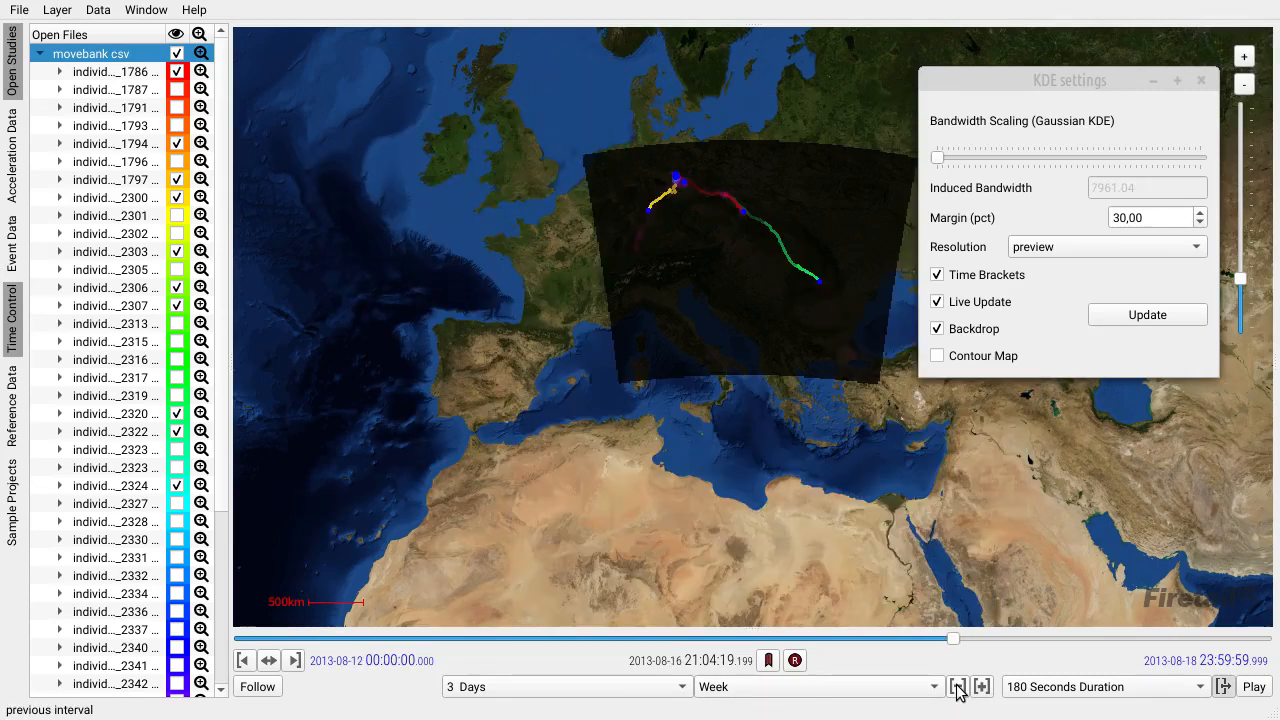
Raise the Bandwidth Scaling slightly at preview resolution, and replay the density map until about 12:47 on 28 August 2013.
click(1075, 249)
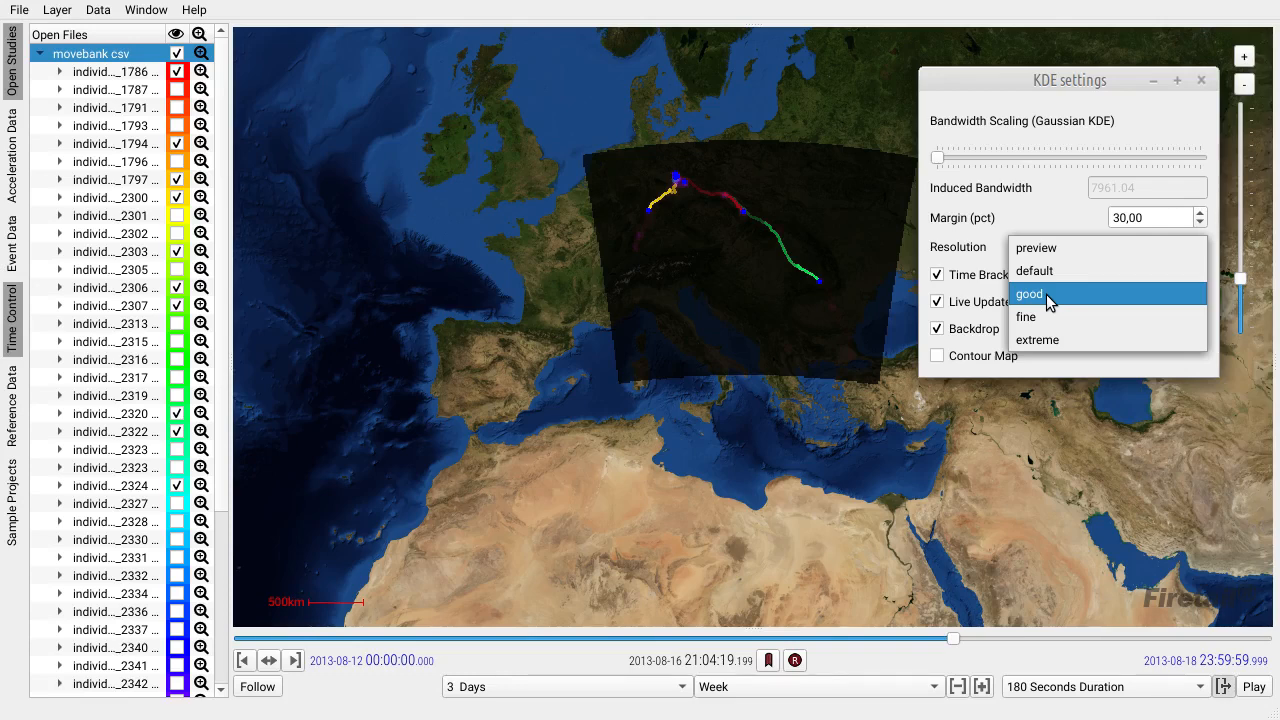
click(1045, 248)
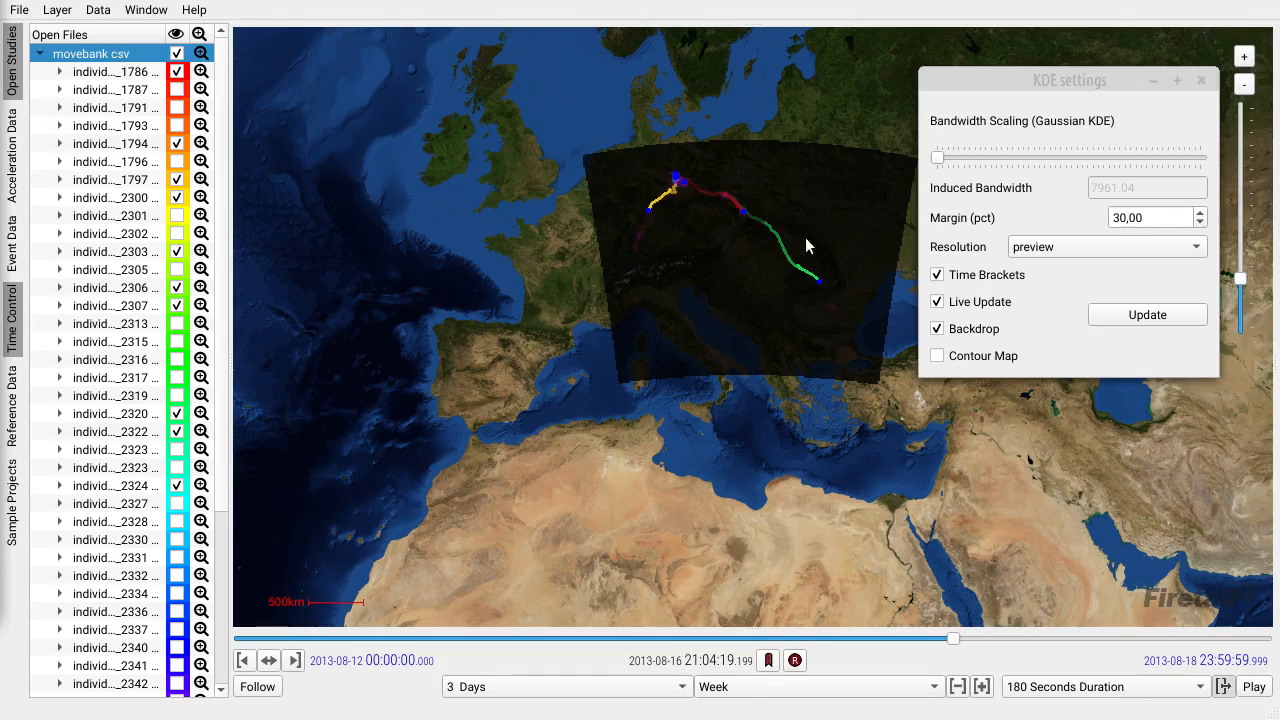
drag(937, 157, 953, 165)
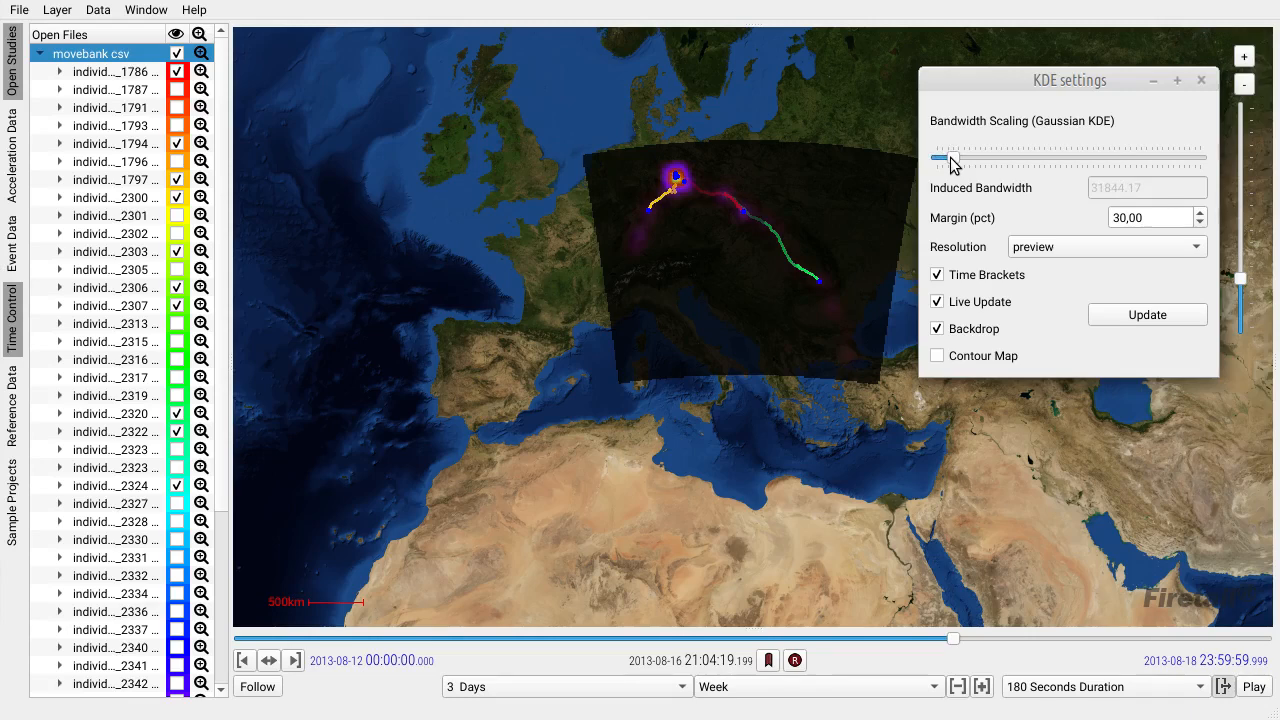
click(1254, 688)
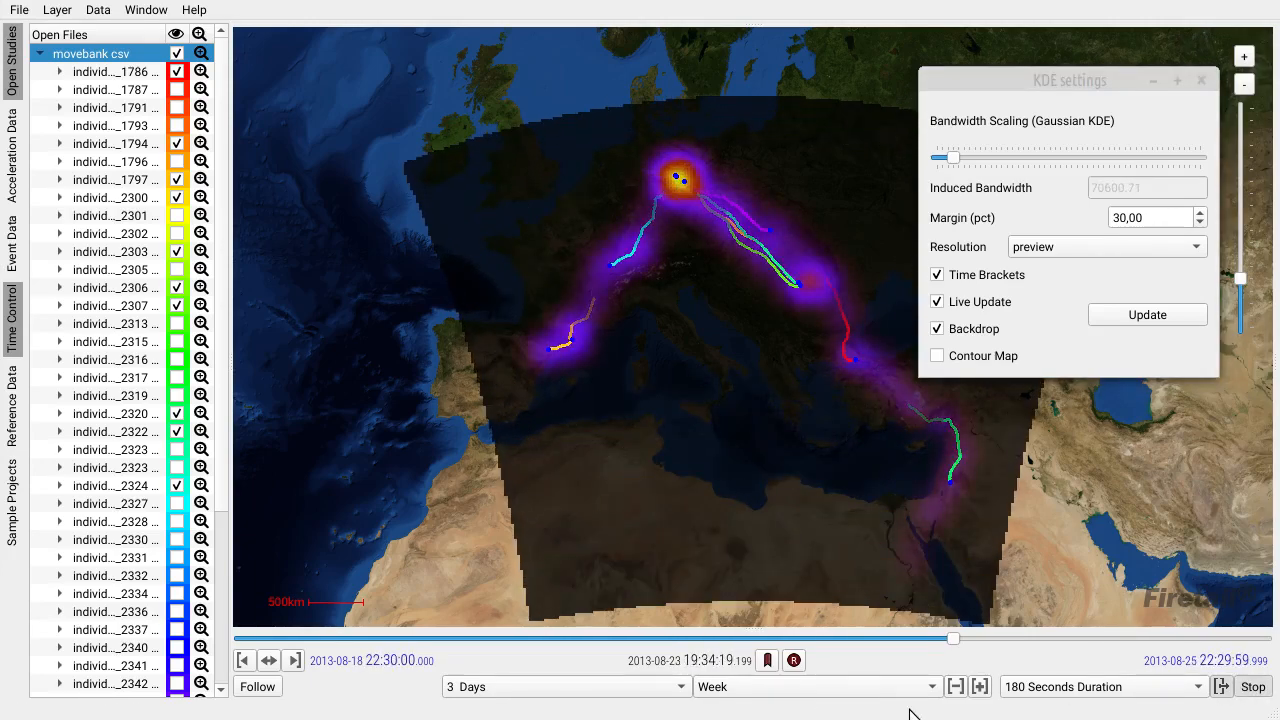
click(1253, 687)
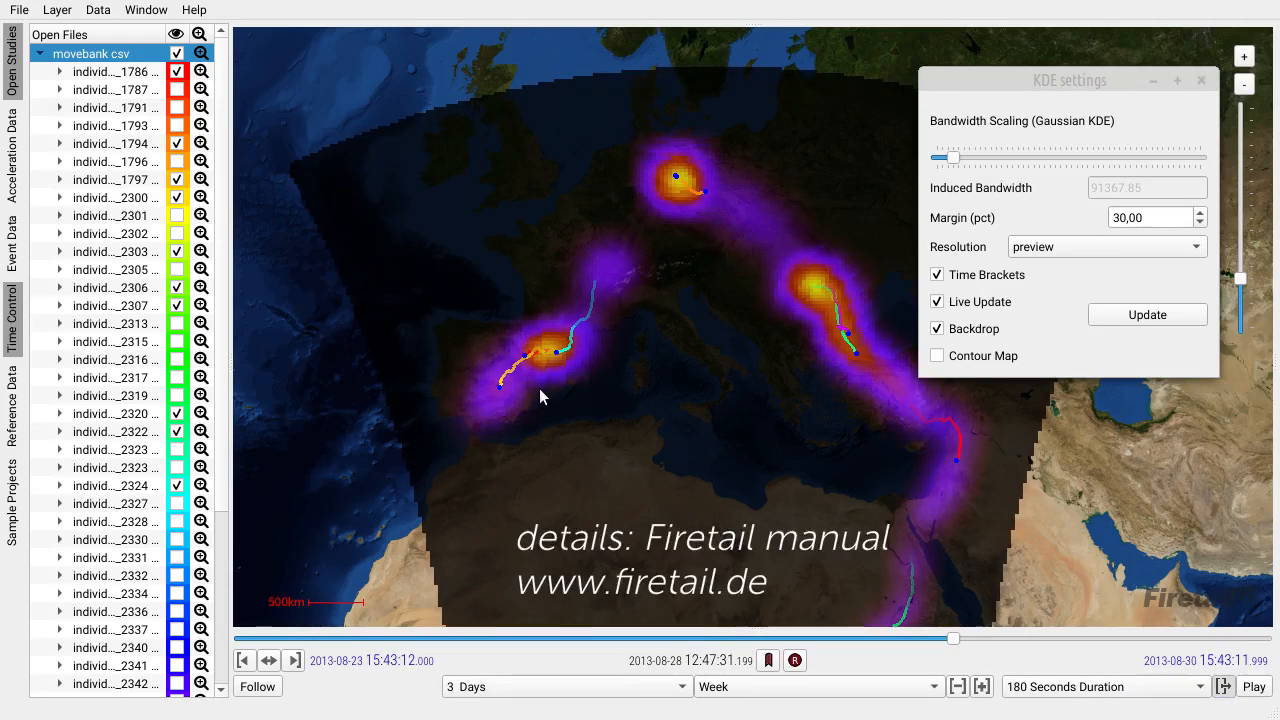